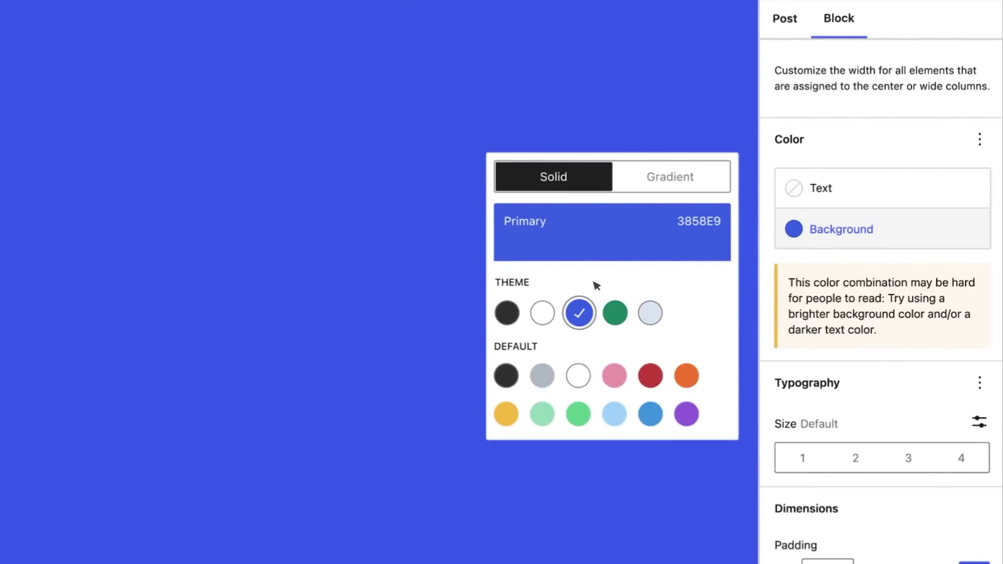
Switch the block background to the light blue theme colour, then preview the second and third Paris layouts
{"action": "left_click", "coordinate": [615, 315]}
{"action": "left_click", "coordinate": [657, 321]}
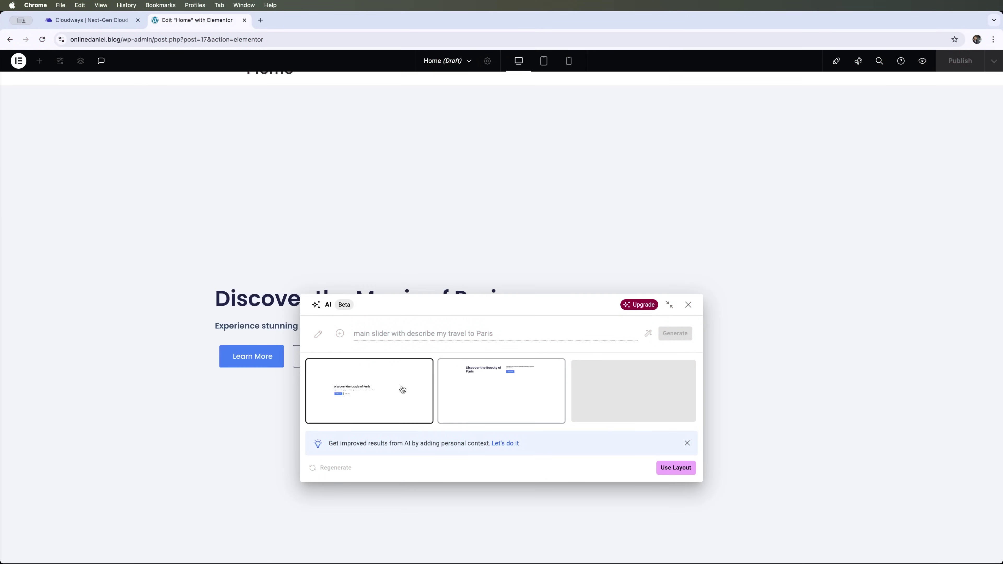
{"action": "left_click", "coordinate": [482, 389]}
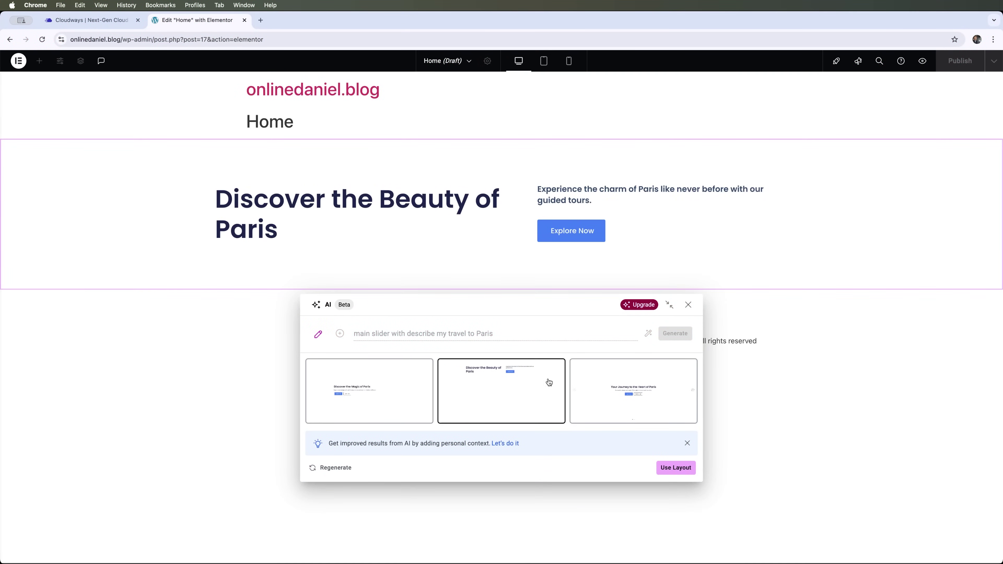
{"action": "left_click", "coordinate": [592, 389]}
{"action": "scroll", "coordinate": [513, 256], "scroll_direction": "down", "scroll_amount": 2}
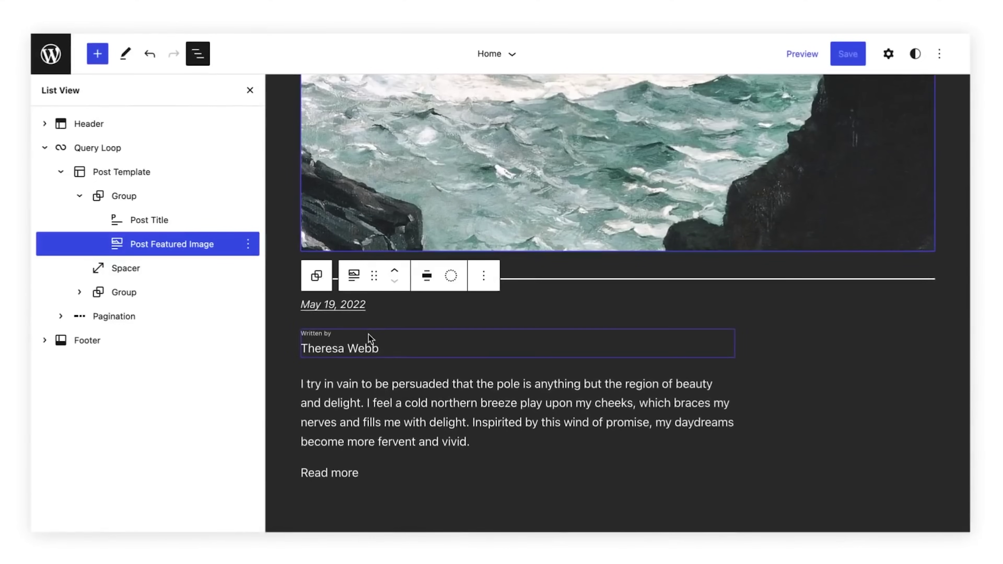
Move the Post Date and Post Author blocks above the Separator in List View
{"action": "left_click", "coordinate": [374, 418]}
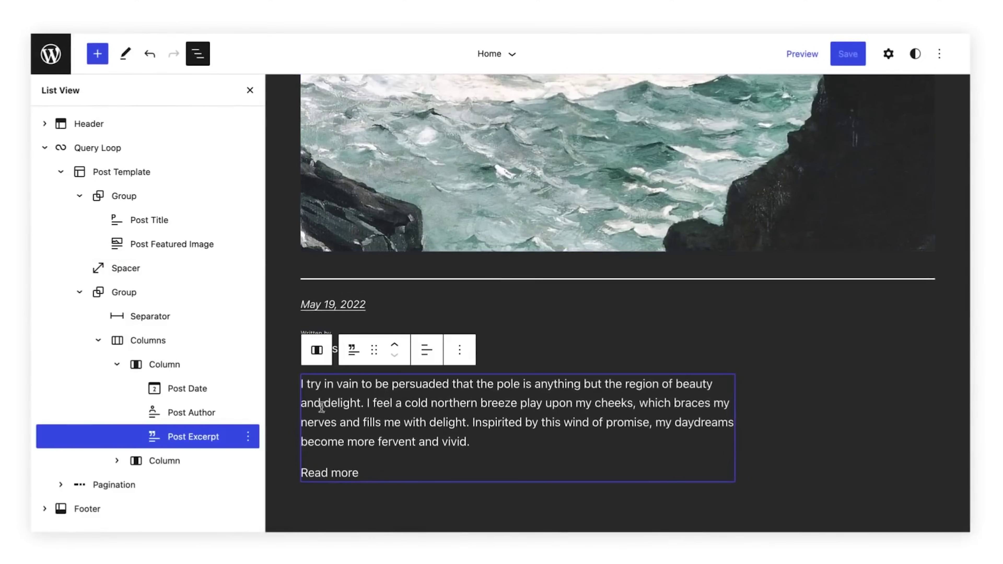
{"action": "left_click", "coordinate": [200, 414]}
{"action": "left_click_drag", "start_coordinate": [192, 389], "coordinate": [209, 320]}
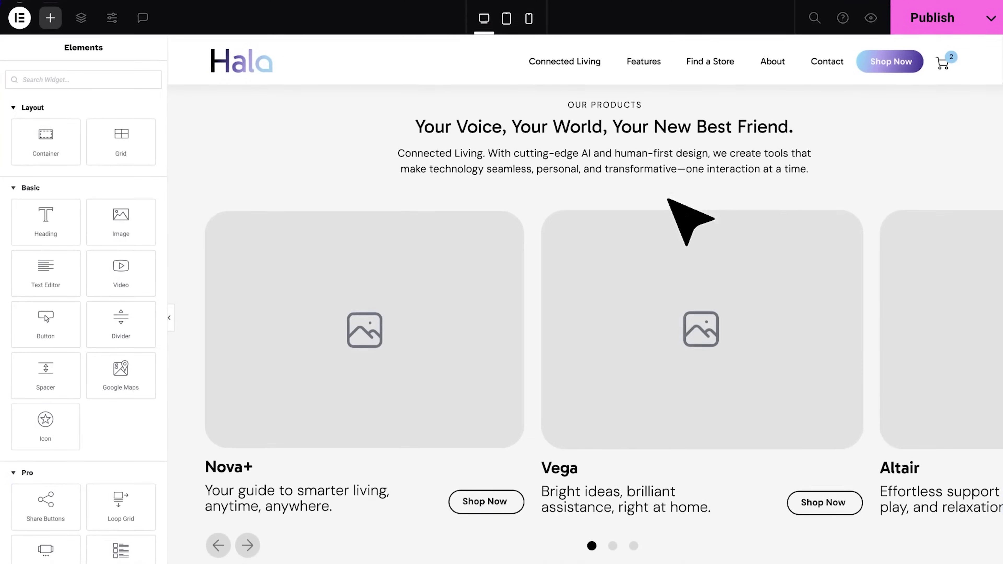
Insert three product images from the Media Library into the carousel
{"action": "left_click", "coordinate": [568, 215]}
{"action": "left_click", "coordinate": [71, 160]}
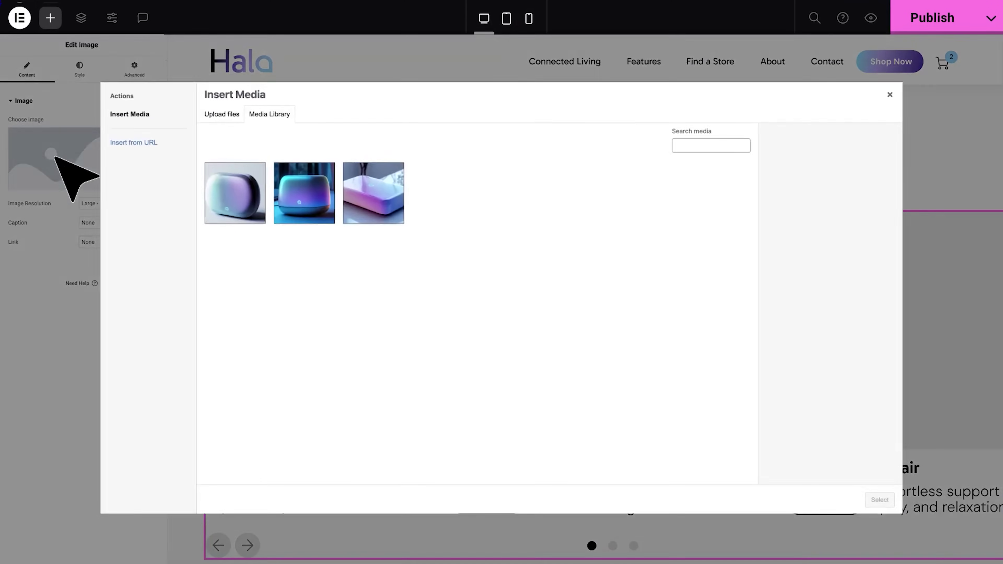
{"action": "left_click", "coordinate": [279, 178]}
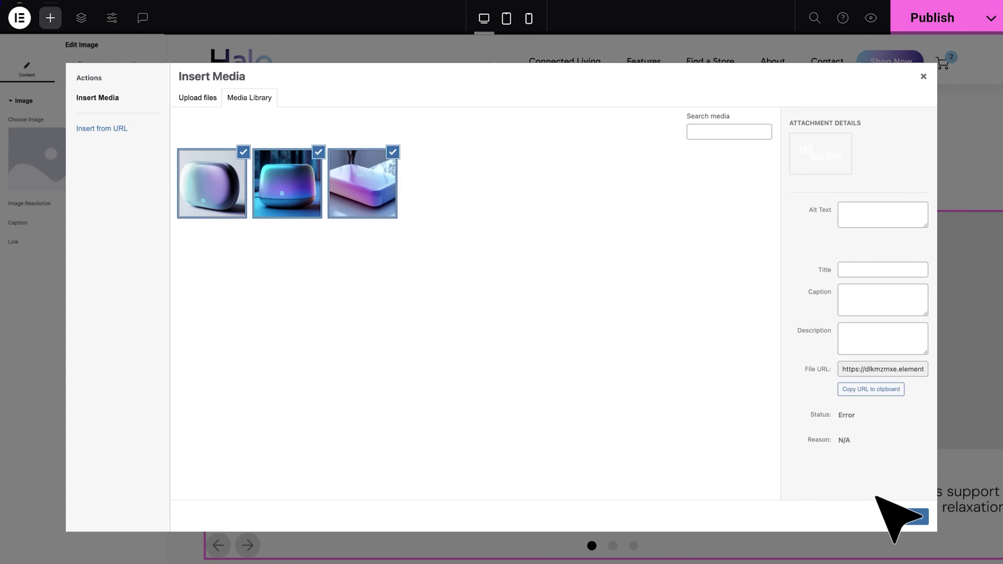
{"action": "left_click", "coordinate": [911, 516]}
{"action": "scroll", "coordinate": [922, 513], "scroll_direction": "down", "scroll_amount": 4}
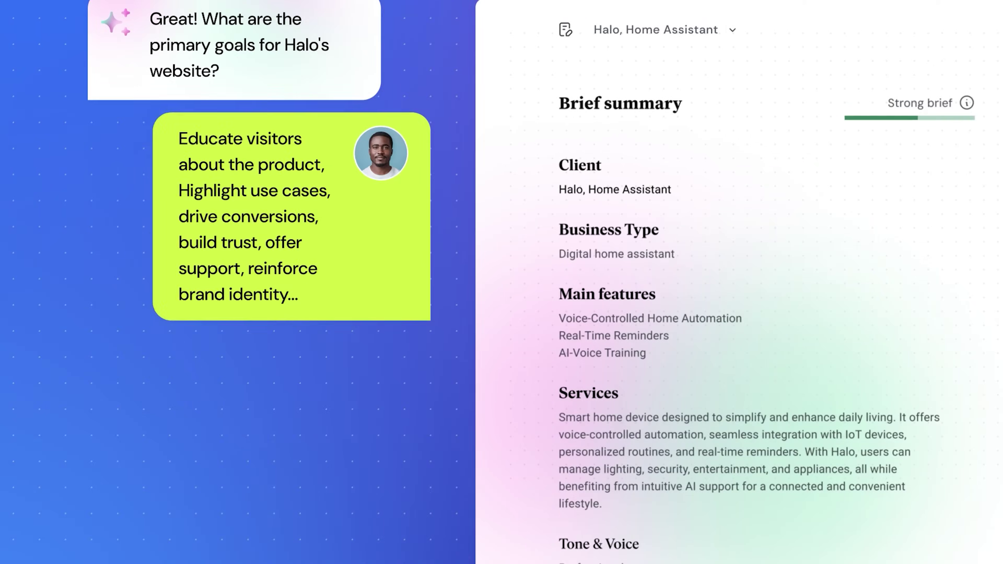
Turn the brief into a sitemap and add a Features page between Shop and Find Near You
{"action": "left_click", "coordinate": [206, 424]}
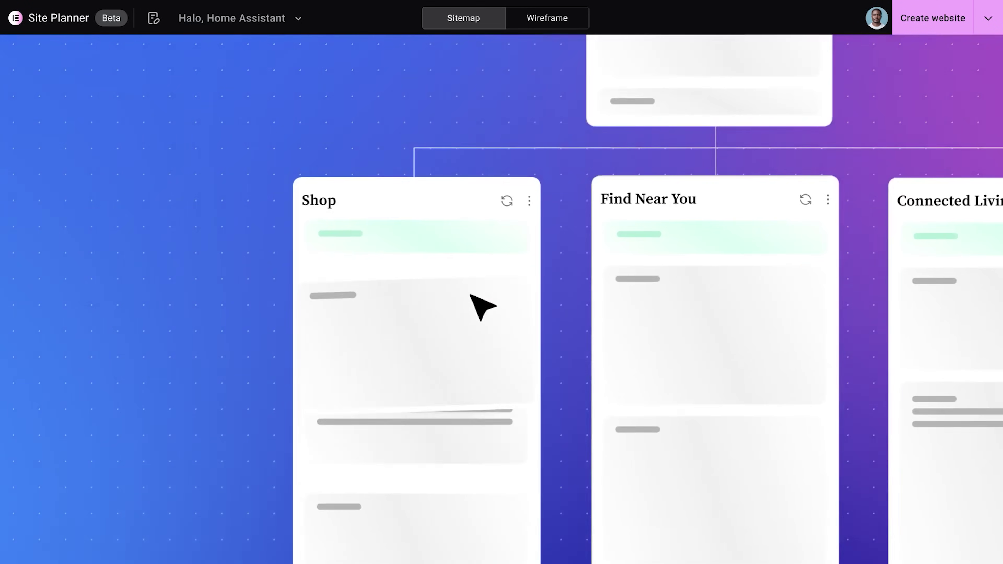
{"action": "left_click", "coordinate": [564, 188]}
{"action": "left_click", "coordinate": [537, 243]}
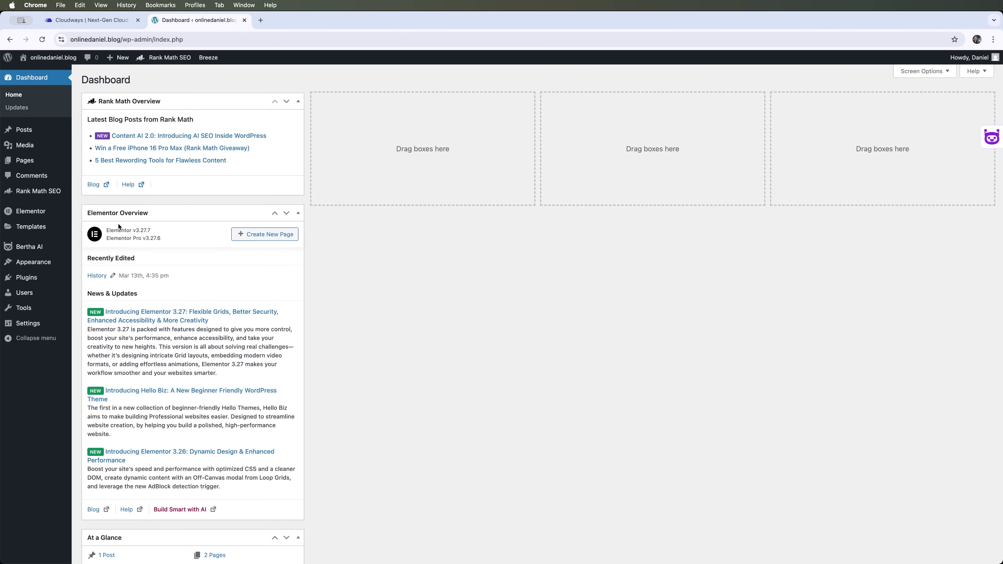
{"action": "scroll", "coordinate": [119, 226], "scroll_direction": "down", "scroll_amount": 4}
{"action": "scroll", "coordinate": [118, 223], "scroll_direction": "up", "scroll_amount": 4}
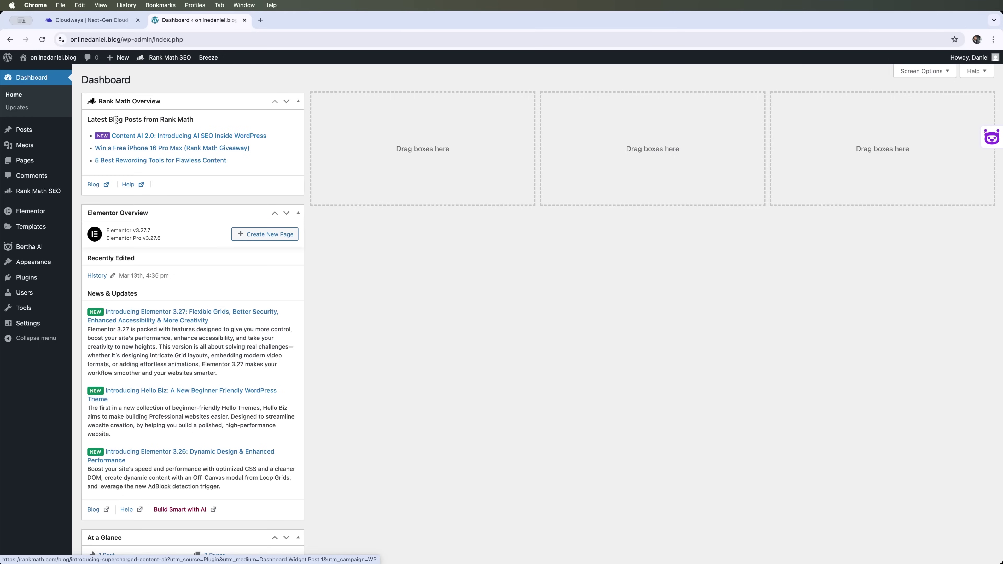
{"action": "scroll", "coordinate": [184, 336], "scroll_direction": "down", "scroll_amount": 4}
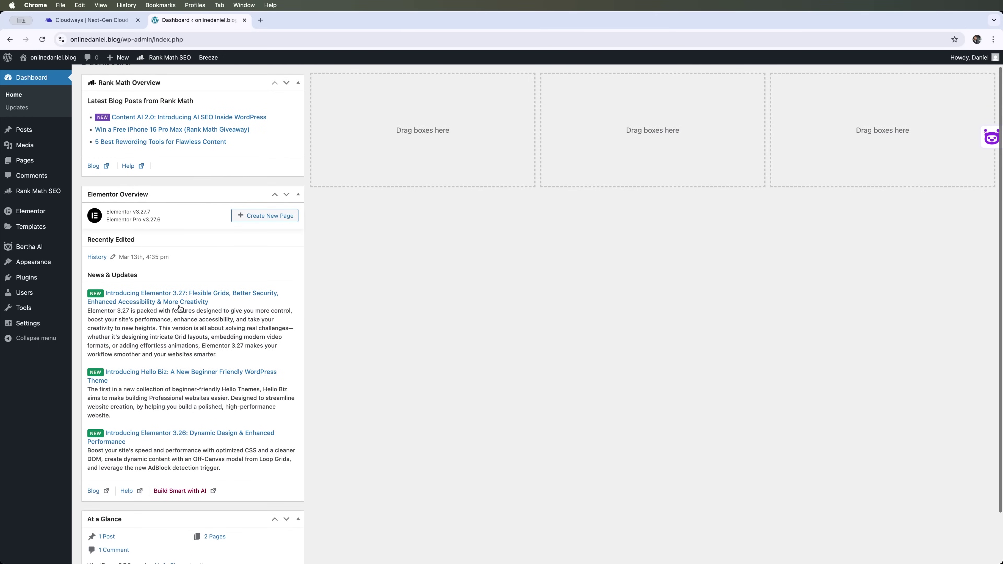
Launch Bertha AI and browse its Blog, SEO, Marketing, Speciality and Extras templates
{"action": "left_click", "coordinate": [25, 250]}
{"action": "left_click", "coordinate": [99, 249]}
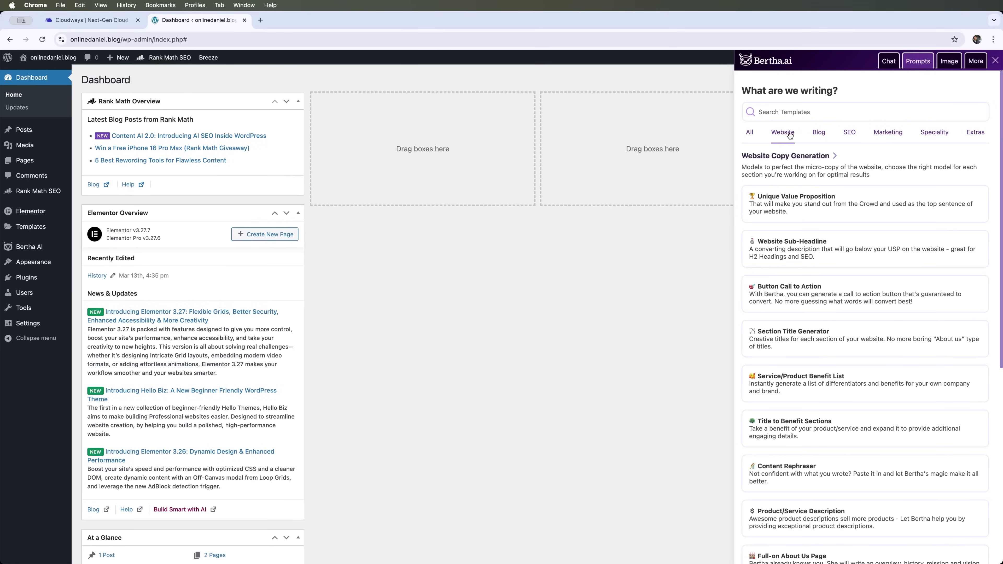
{"action": "left_click", "coordinate": [825, 135]}
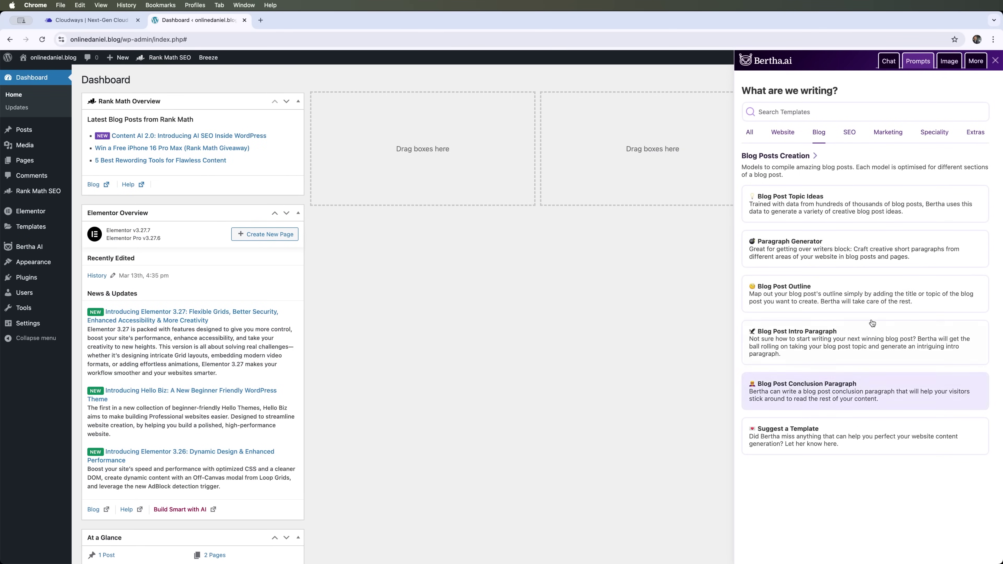
{"action": "left_click", "coordinate": [851, 133]}
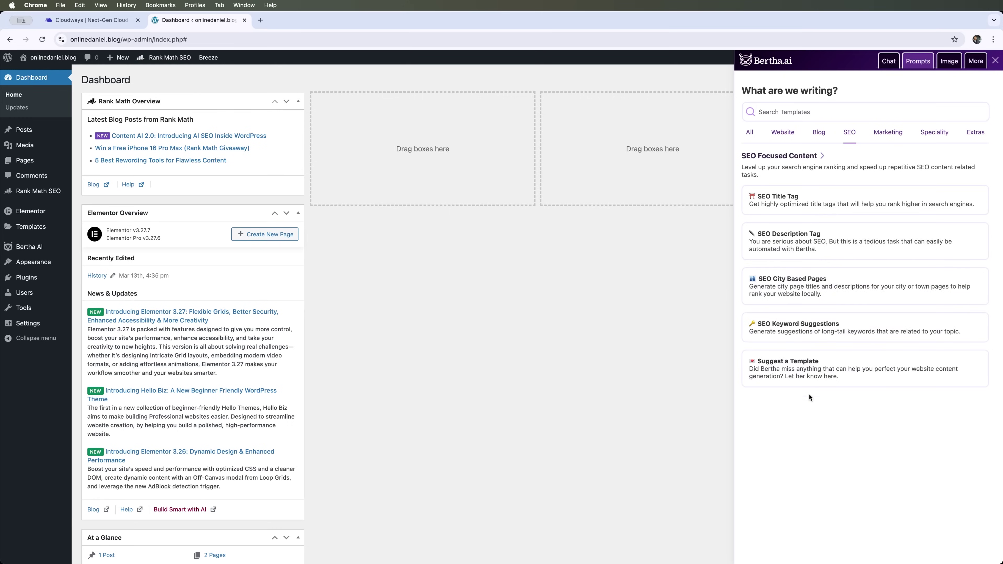
{"action": "left_click", "coordinate": [881, 131]}
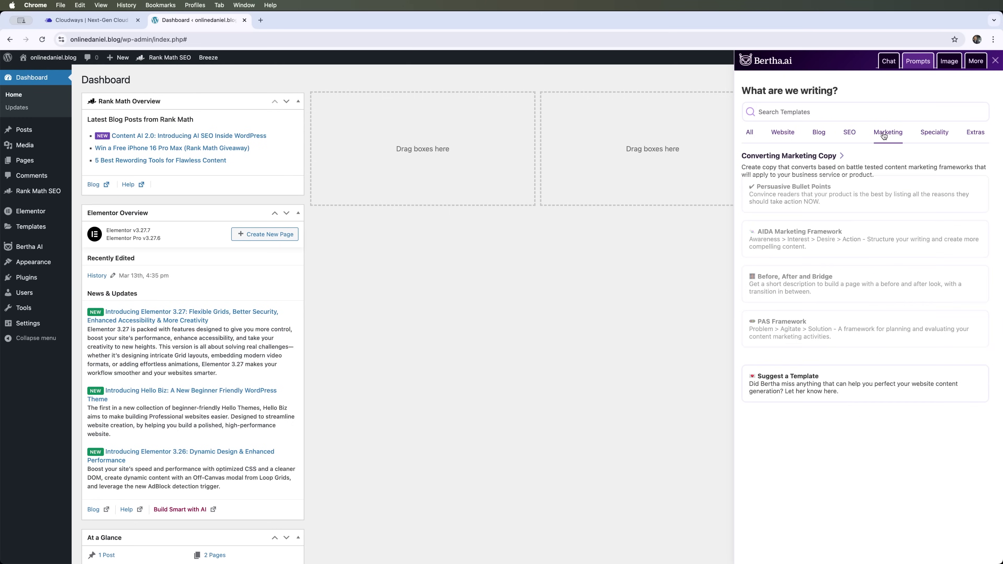
{"action": "left_click", "coordinate": [943, 133]}
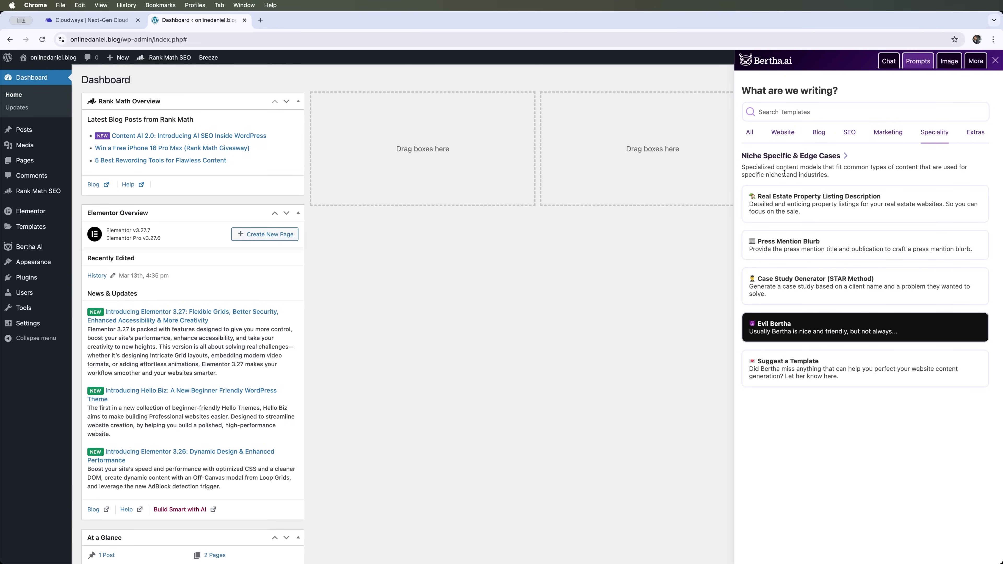
{"action": "left_click", "coordinate": [982, 135]}
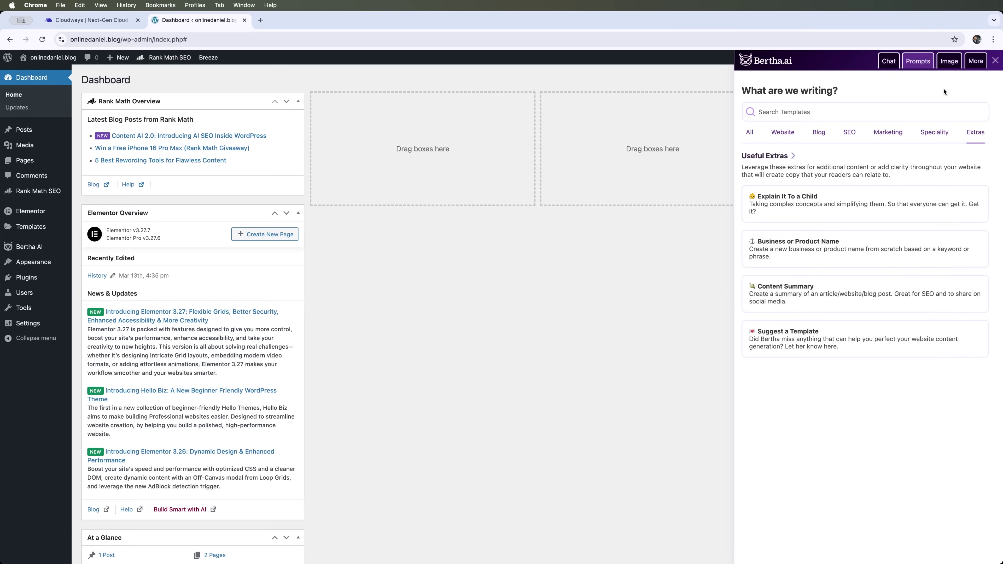
Switch to Bertha's image creation and check the Style, Trend and Artist options, leaving all at None
{"action": "left_click", "coordinate": [947, 63]}
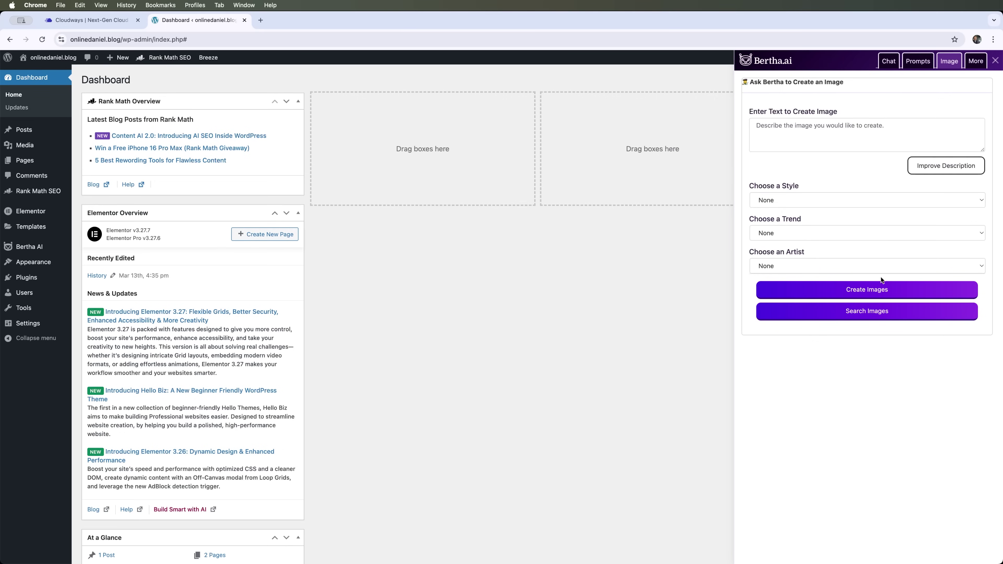
{"action": "left_click", "coordinate": [841, 201]}
{"action": "left_click", "coordinate": [811, 233]}
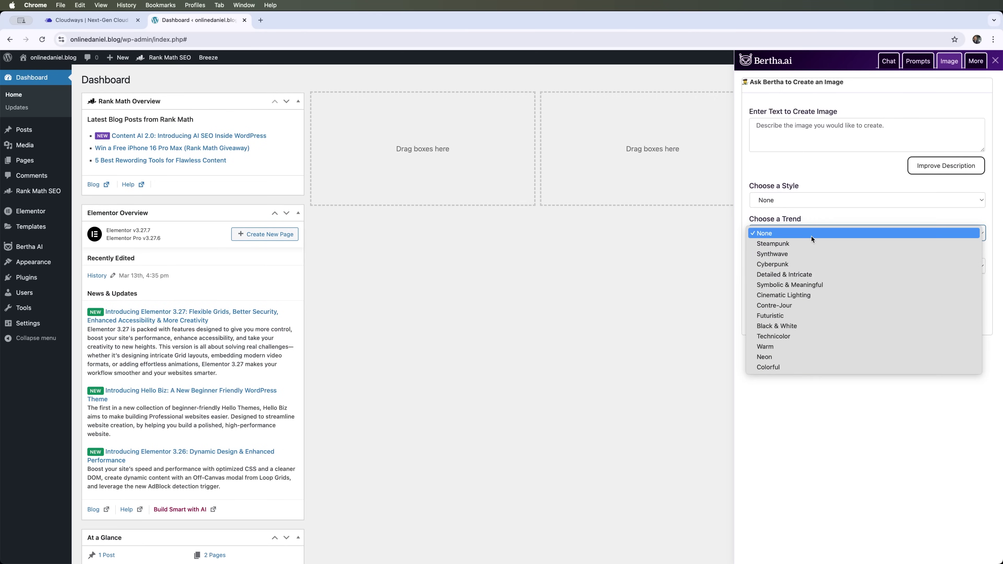
{"action": "left_click", "coordinate": [823, 193]}
{"action": "left_click", "coordinate": [808, 265]}
{"action": "left_click", "coordinate": [885, 541]}
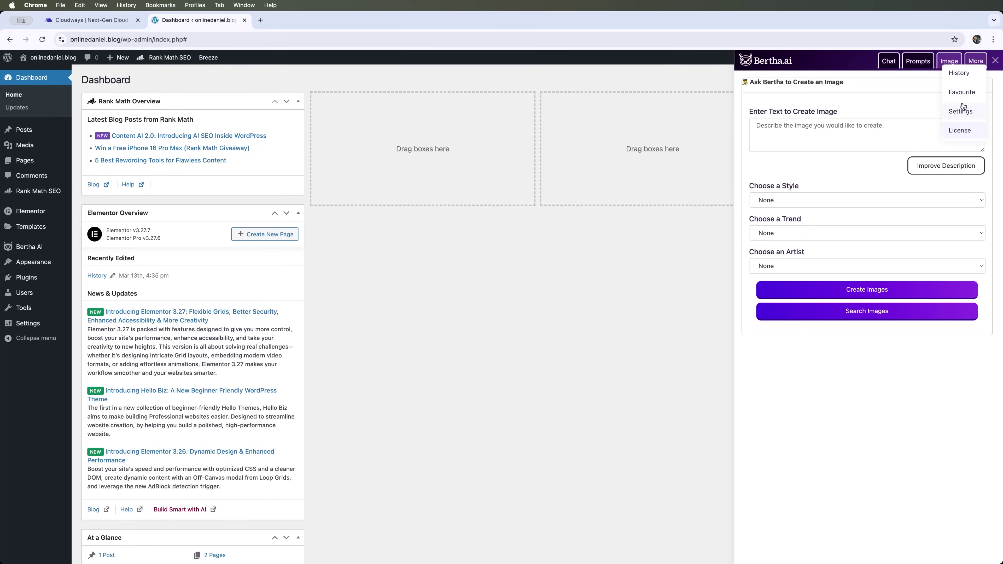
Close Bertha, then create a draft page titled Home and edit it with Elementor
{"action": "left_click", "coordinate": [994, 61]}
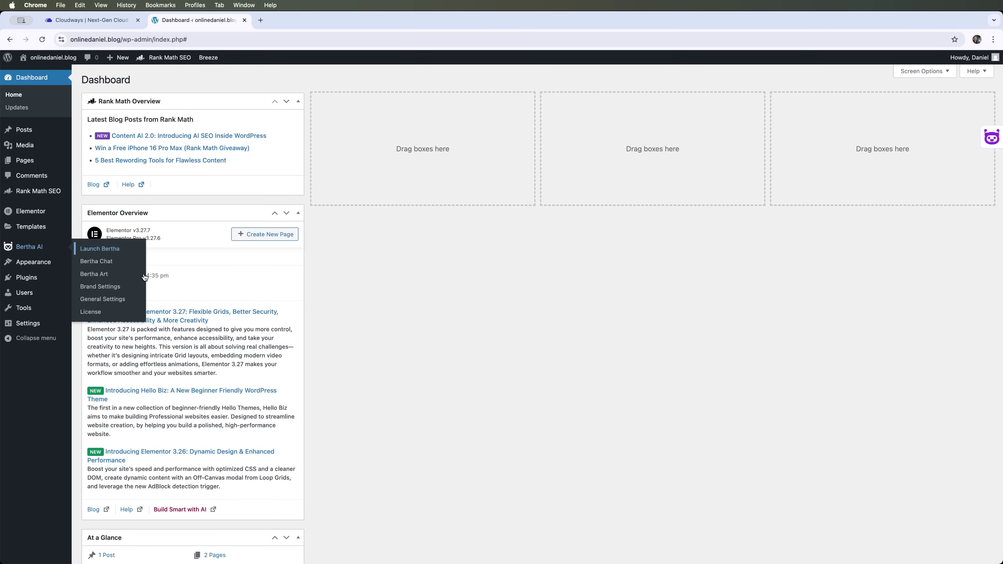
{"action": "left_click", "coordinate": [25, 212]}
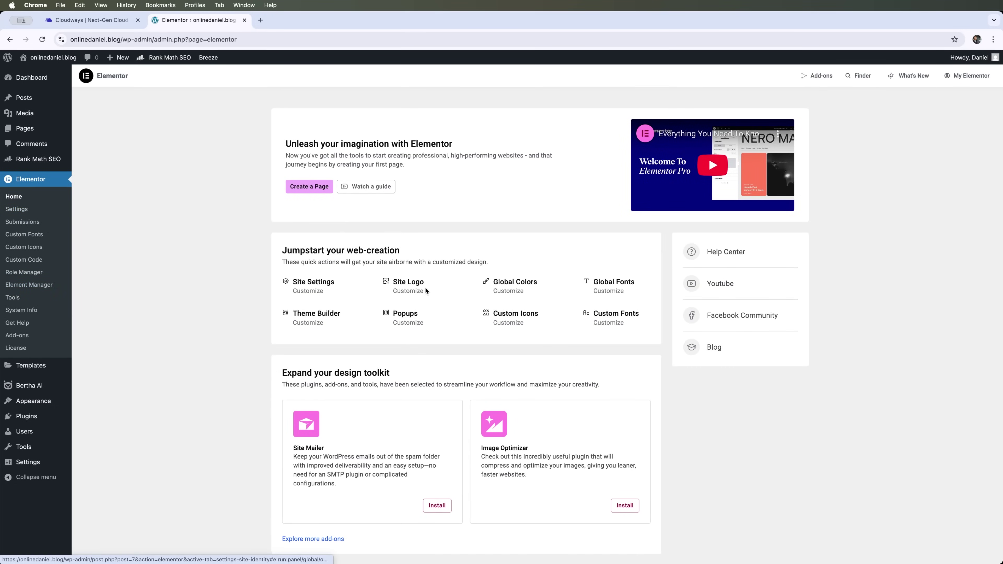
{"action": "scroll", "coordinate": [426, 287], "scroll_direction": "down", "scroll_amount": 1}
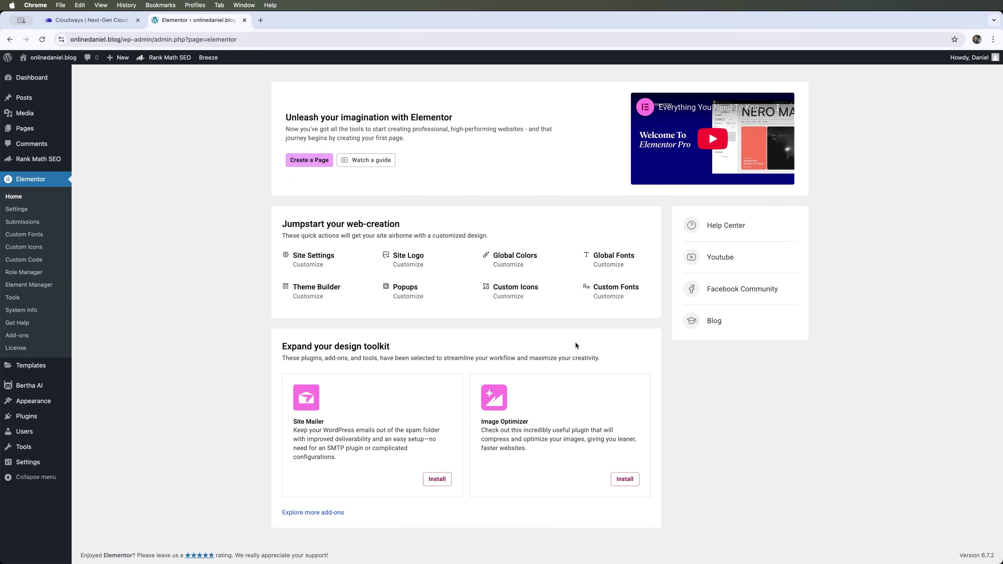
{"action": "scroll", "coordinate": [353, 182], "scroll_direction": "up", "scroll_amount": 1}
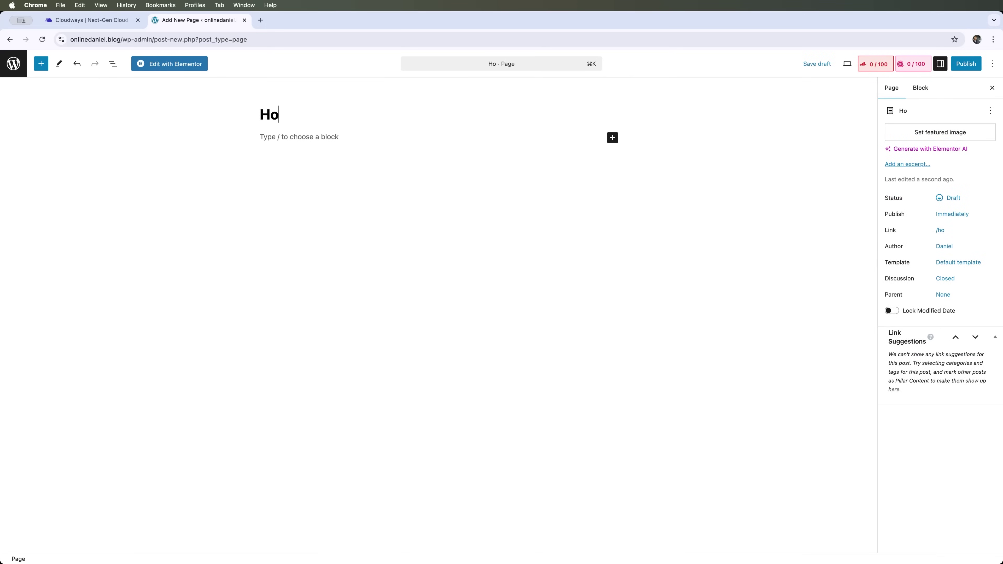
{"action": "left_click", "coordinate": [182, 68]}
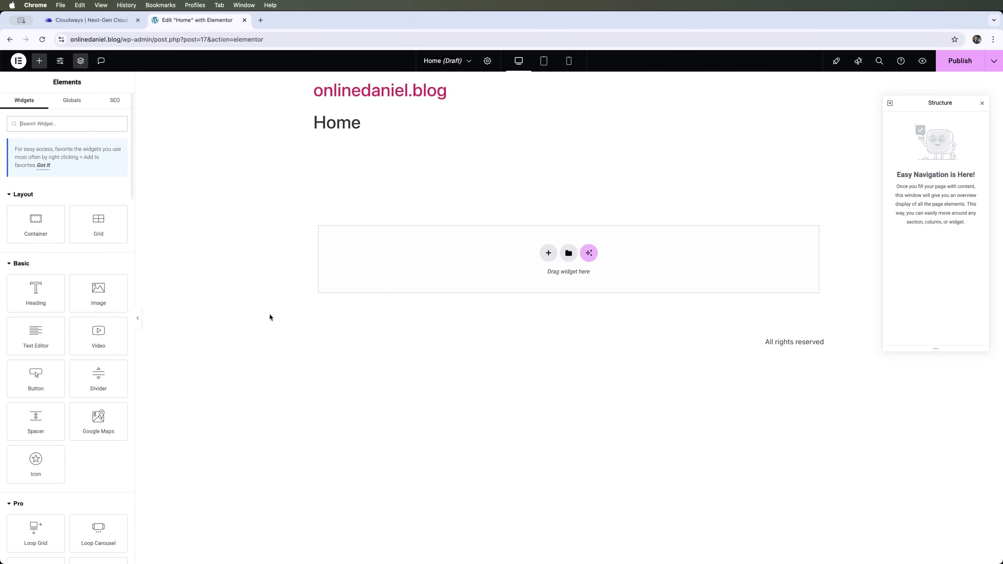
Add a text block and have Elementor AI generate a blog post about 'my travel to France'
{"action": "left_click_drag", "start_coordinate": [367, 256], "coordinate": [370, 257]}
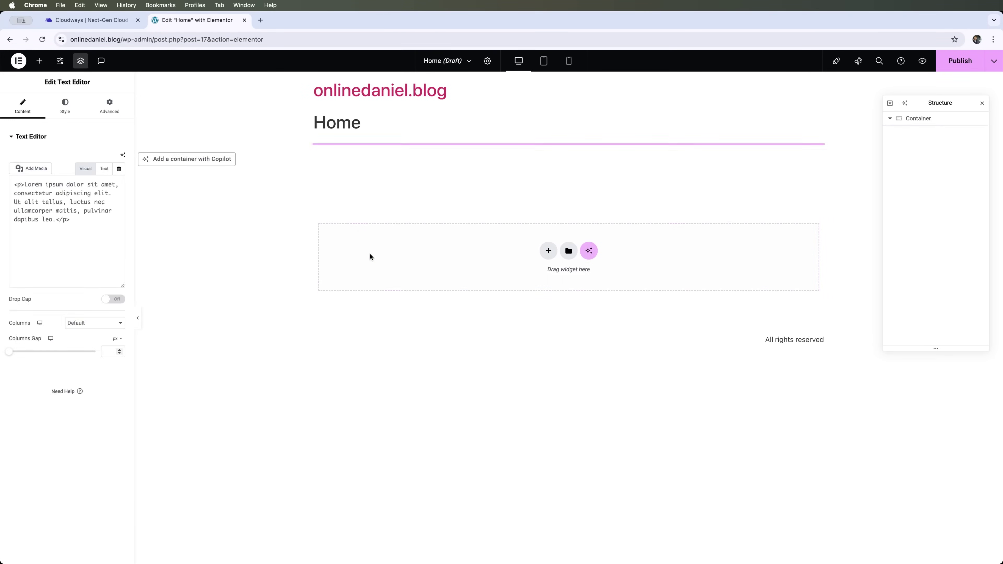
{"action": "left_click", "coordinate": [122, 156]}
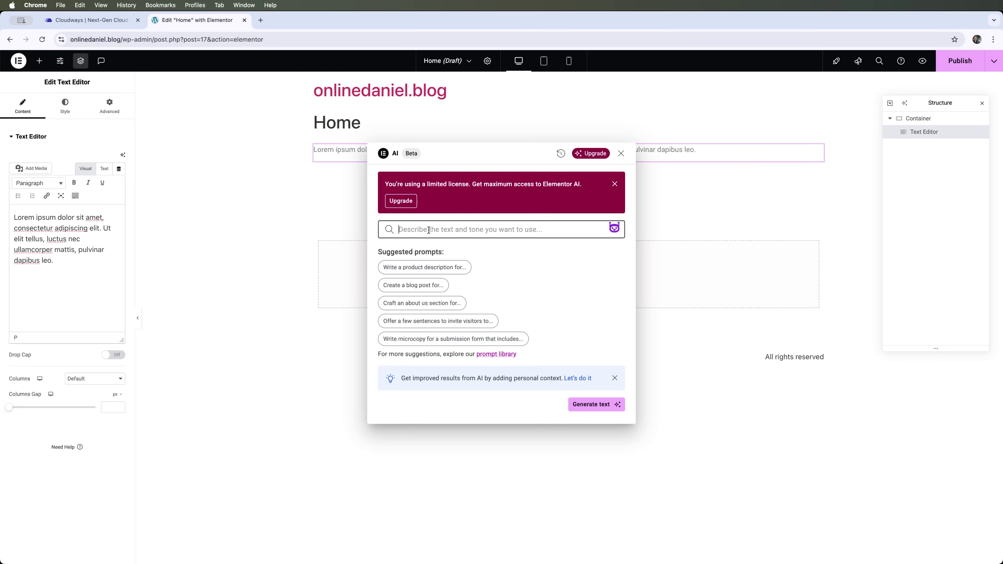
{"action": "left_click", "coordinate": [405, 284]}
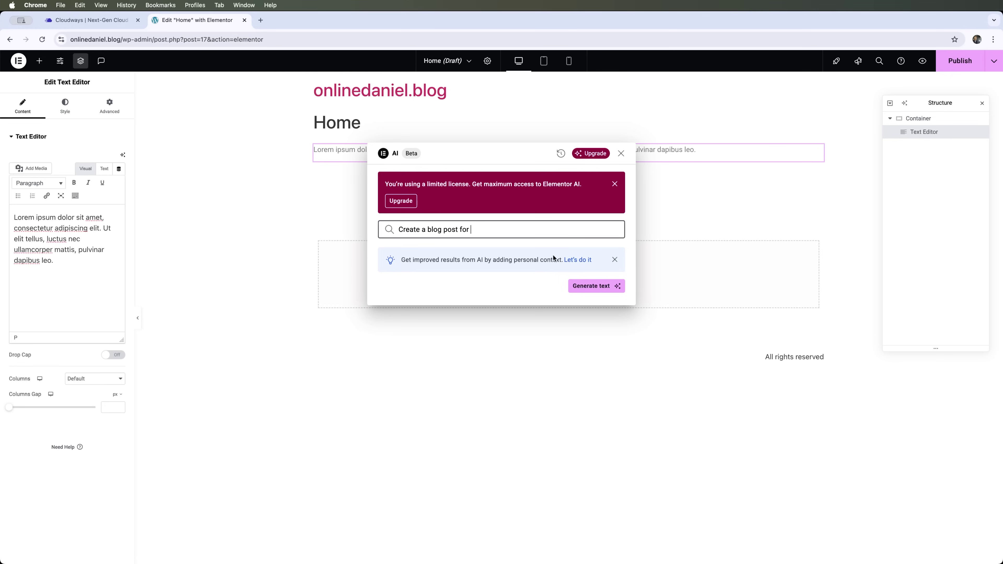
{"action": "type", "text": "my travel to France"}
{"action": "left_click", "coordinate": [583, 281]}
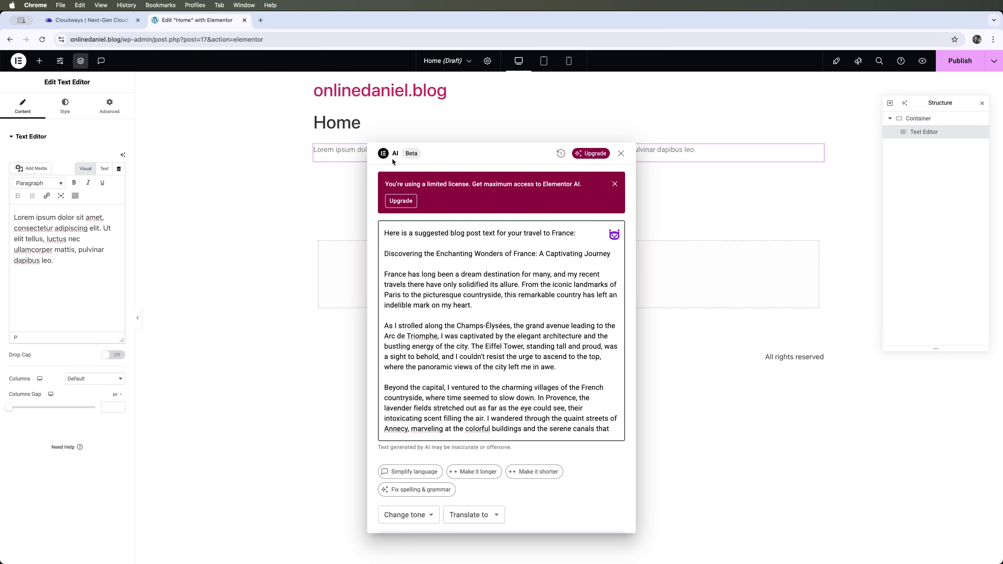
{"action": "scroll", "coordinate": [421, 305], "scroll_direction": "down", "scroll_amount": 6}
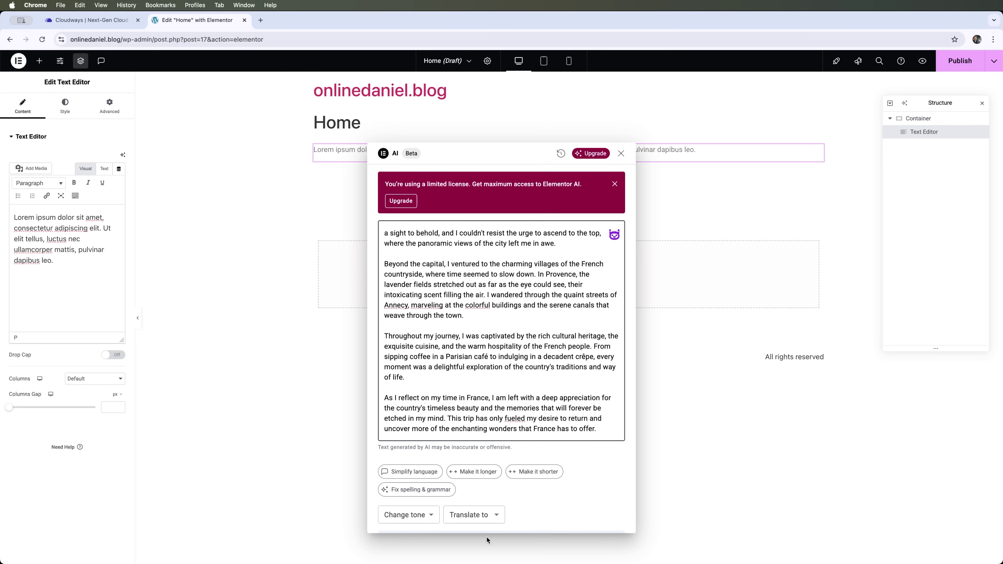
{"action": "scroll", "coordinate": [425, 454], "scroll_direction": "down", "scroll_amount": 2}
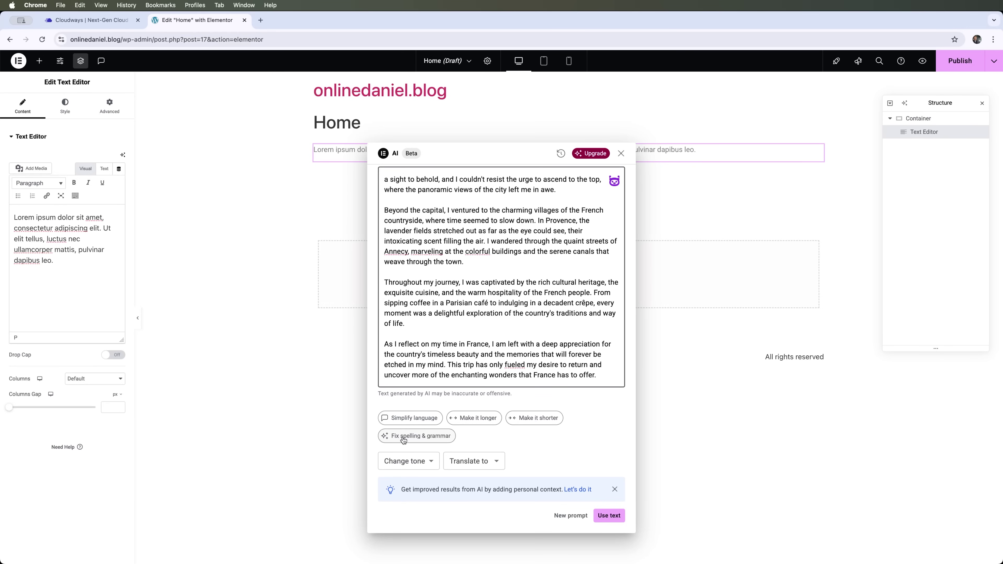
Review the tone and translation options, then insert the generated France text into the page
{"action": "left_click", "coordinate": [428, 454]}
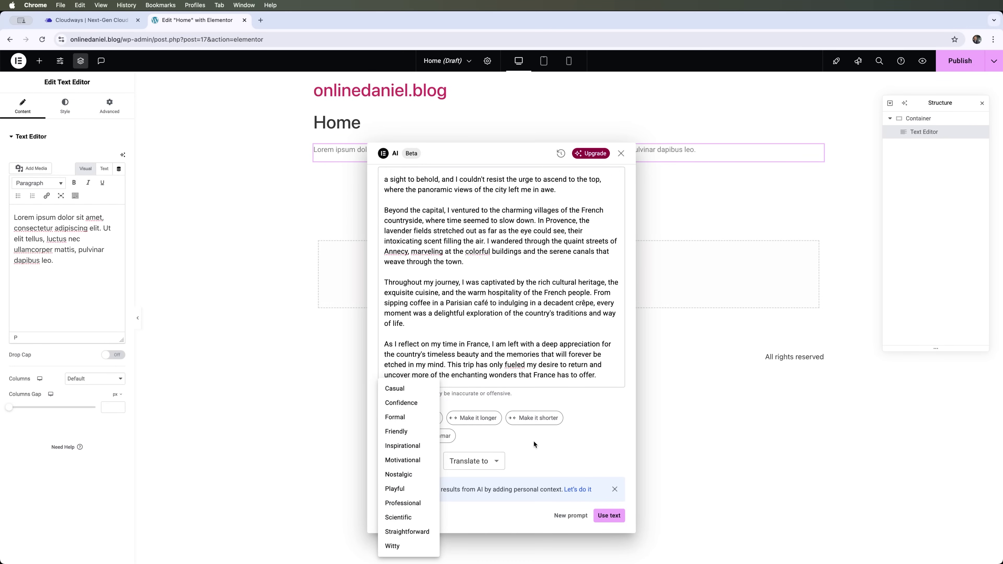
{"action": "left_click", "coordinate": [487, 462]}
{"action": "left_click", "coordinate": [486, 463]}
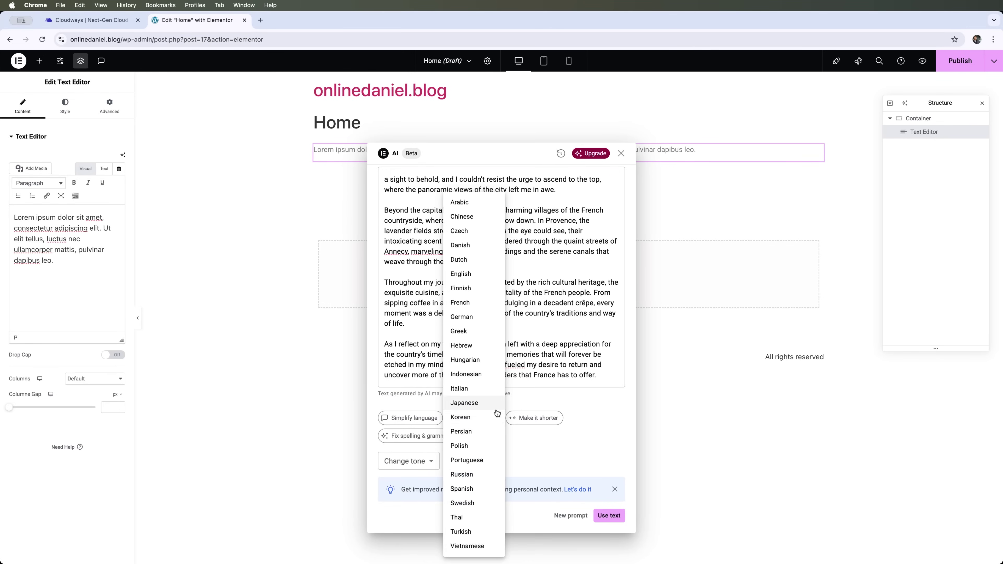
{"action": "left_click", "coordinate": [613, 452]}
{"action": "left_click", "coordinate": [610, 516]}
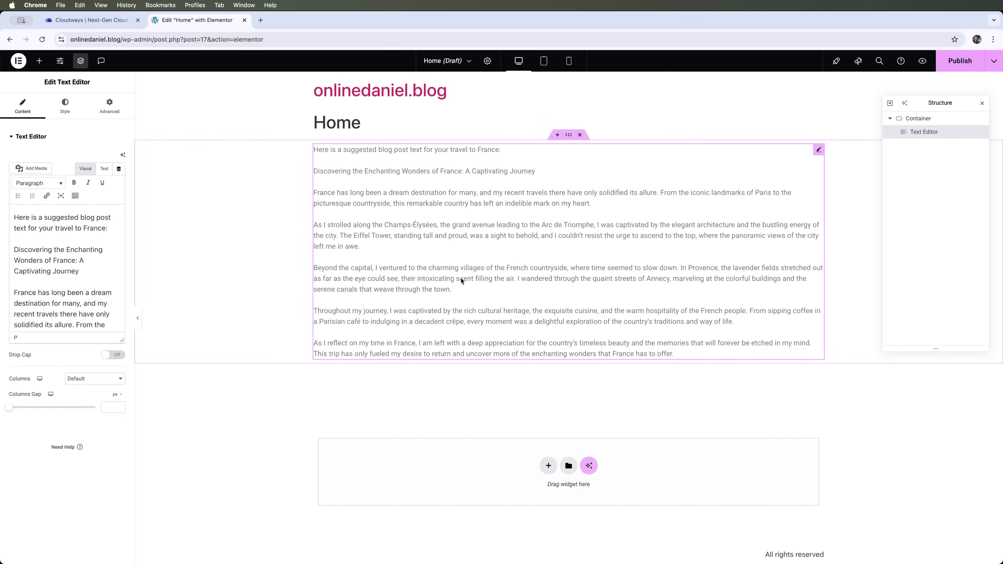
Exit Elementor to WordPress, leaving despite unsaved changes
{"action": "left_click", "coordinate": [18, 61]}
{"action": "left_click", "coordinate": [56, 150]}
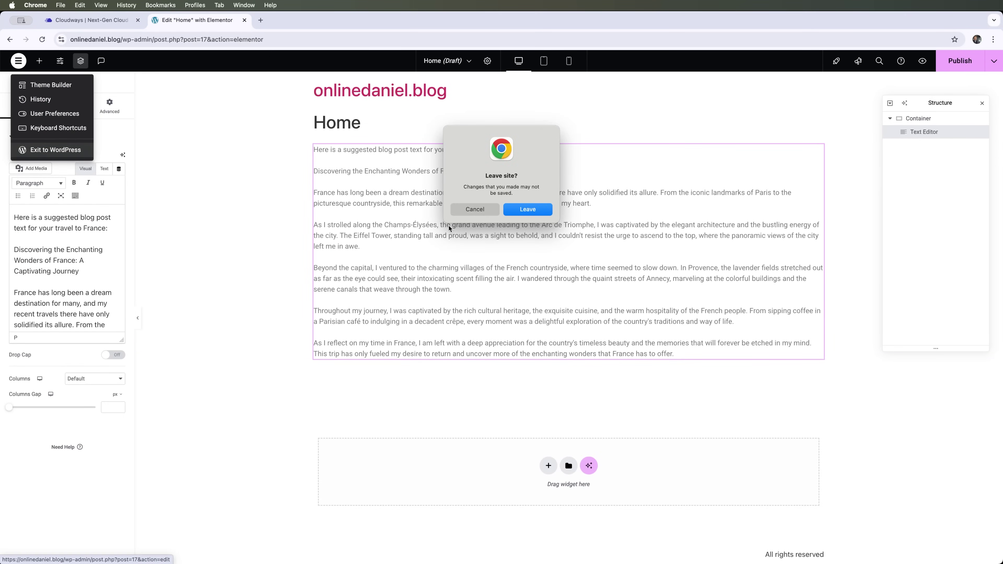
{"action": "left_click", "coordinate": [547, 210]}
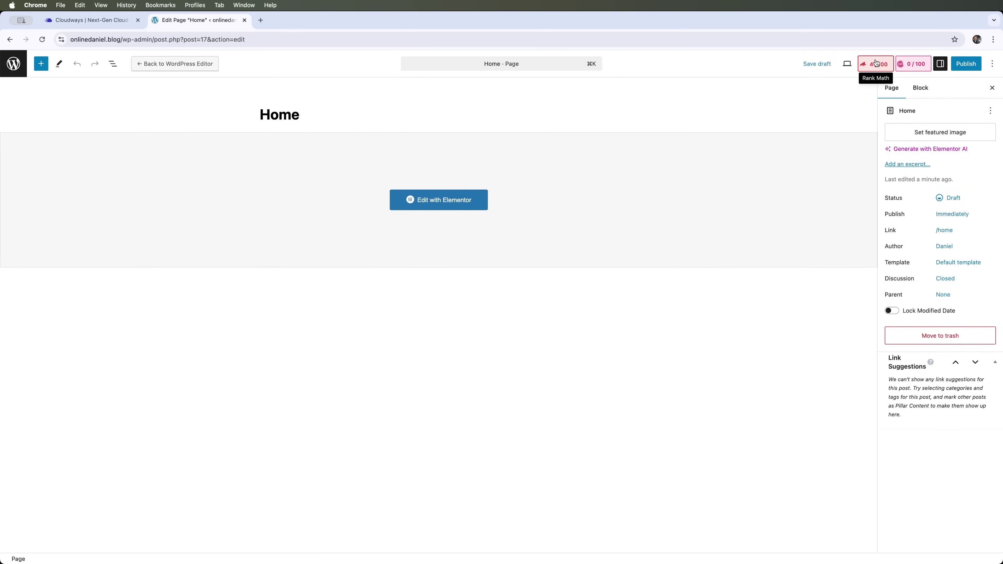
Look at the Content AI panel, then show the Rank Math SEO analysis for the page
{"action": "left_click", "coordinate": [910, 70]}
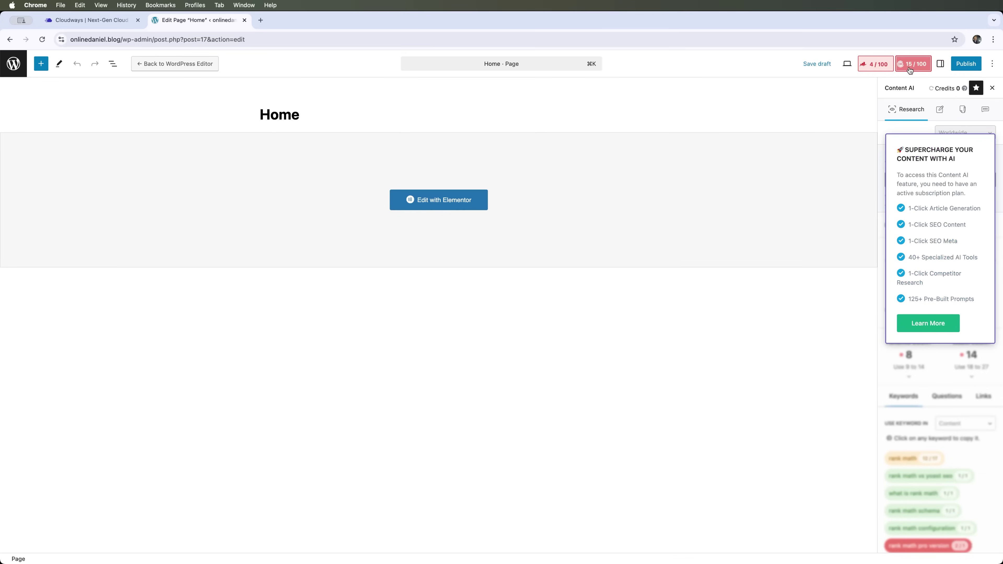
{"action": "scroll", "coordinate": [915, 112], "scroll_direction": "down", "scroll_amount": 6}
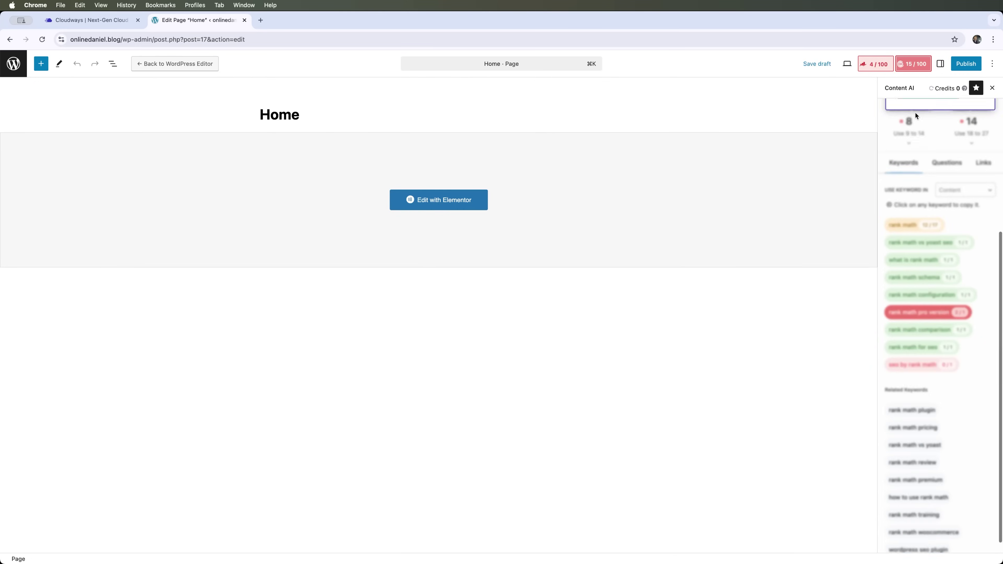
{"action": "scroll", "coordinate": [939, 219], "scroll_direction": "up", "scroll_amount": 6}
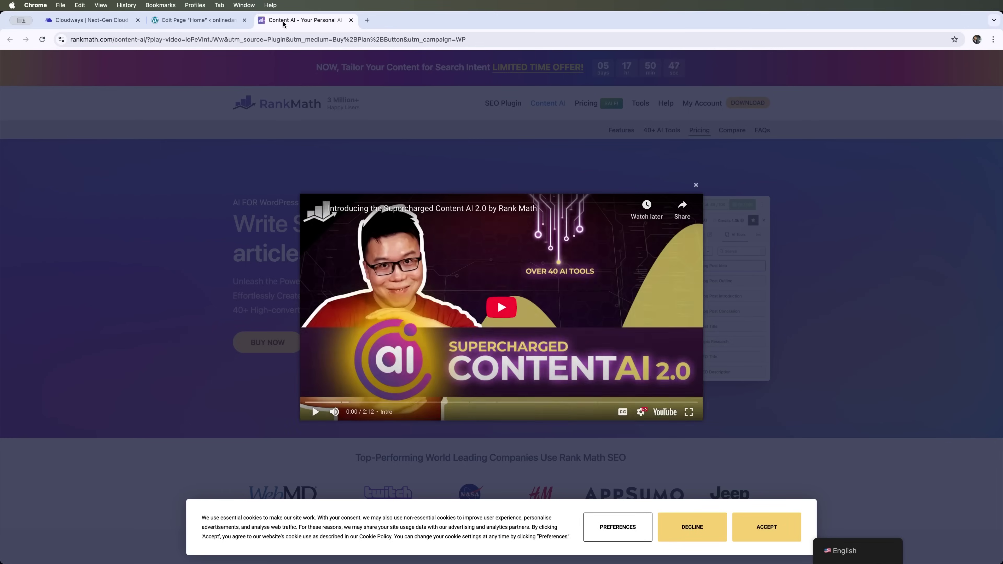
{"action": "key", "text": "super+w"}
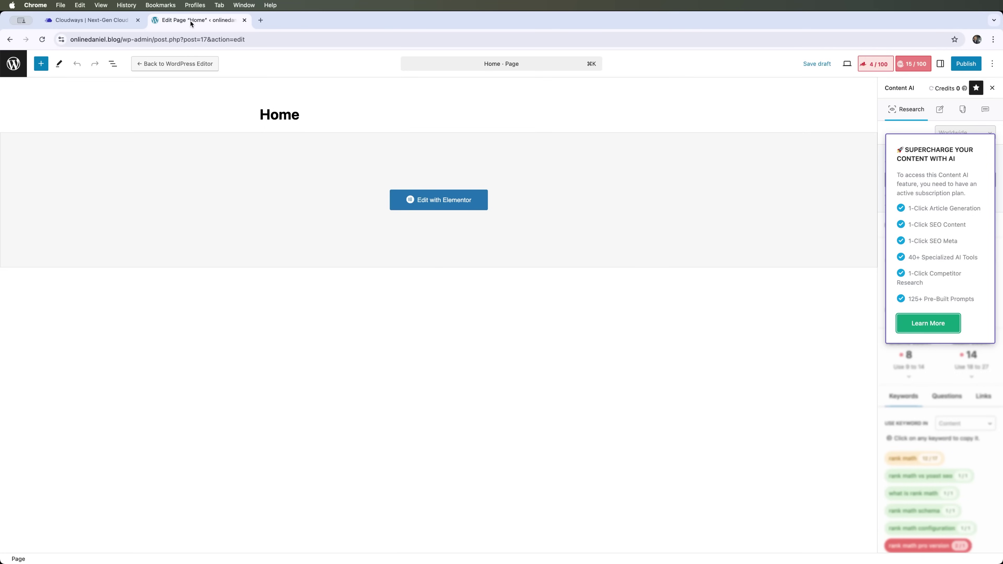
{"action": "left_click", "coordinate": [874, 68]}
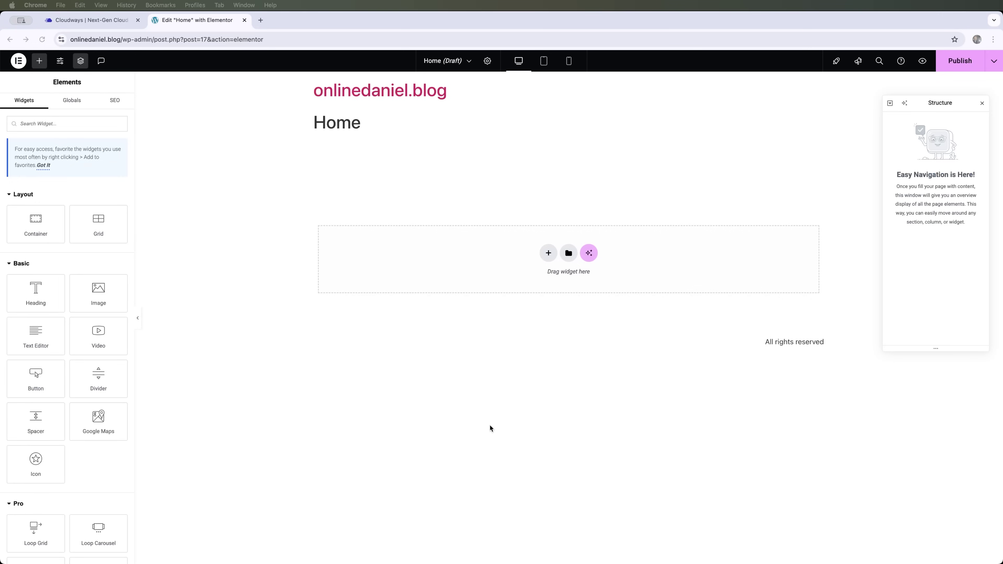
Start an AI-built section below the Home heading, briefly opening and closing the Bertha AI panel
{"action": "left_click", "coordinate": [588, 253]}
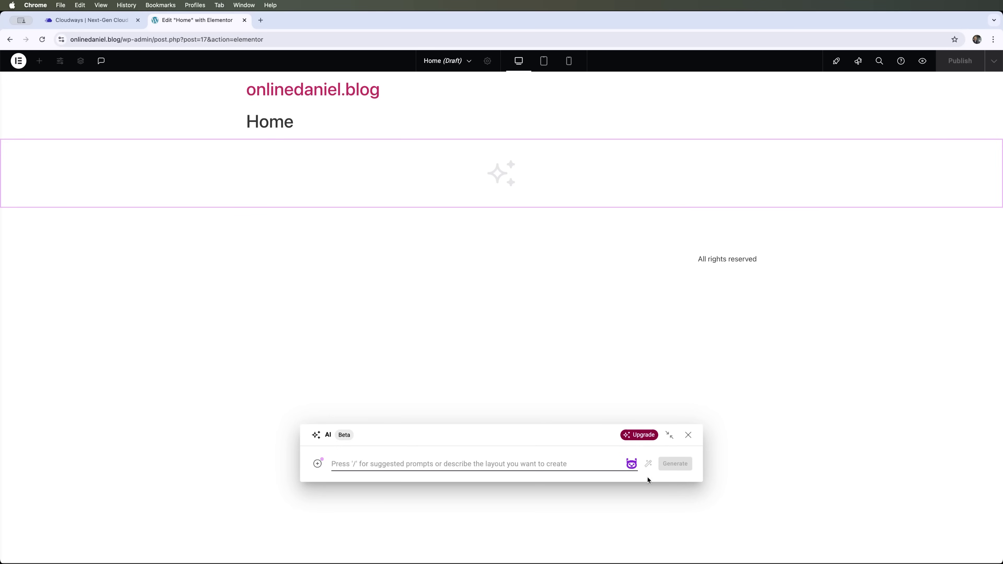
{"action": "left_click", "coordinate": [632, 464]}
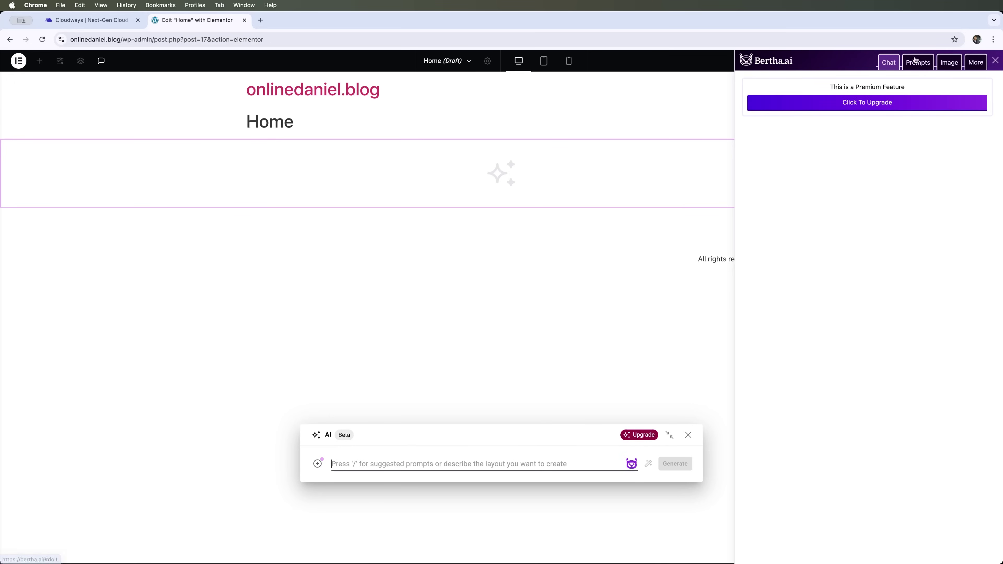
{"action": "left_click", "coordinate": [946, 67]}
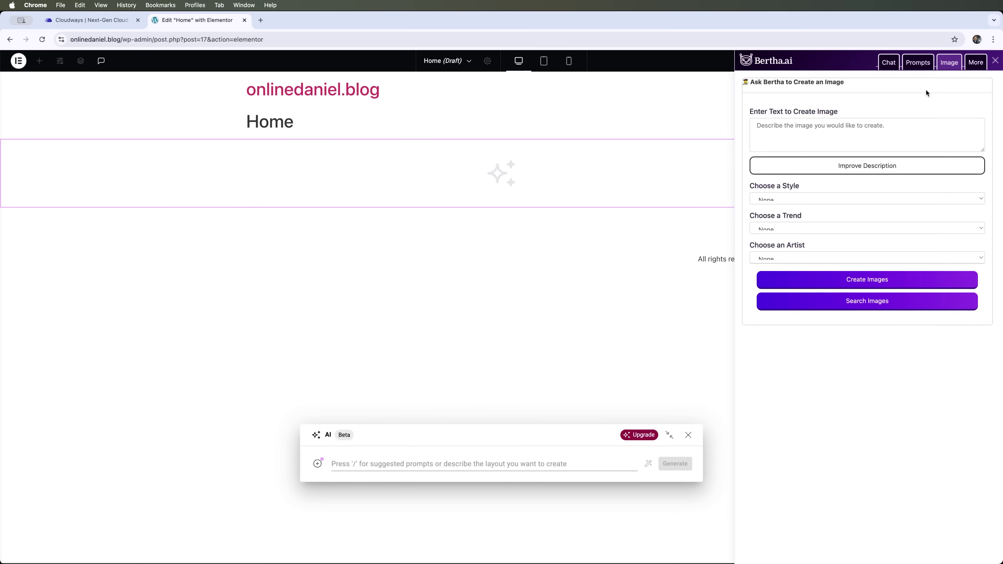
{"action": "left_click", "coordinate": [995, 60]}
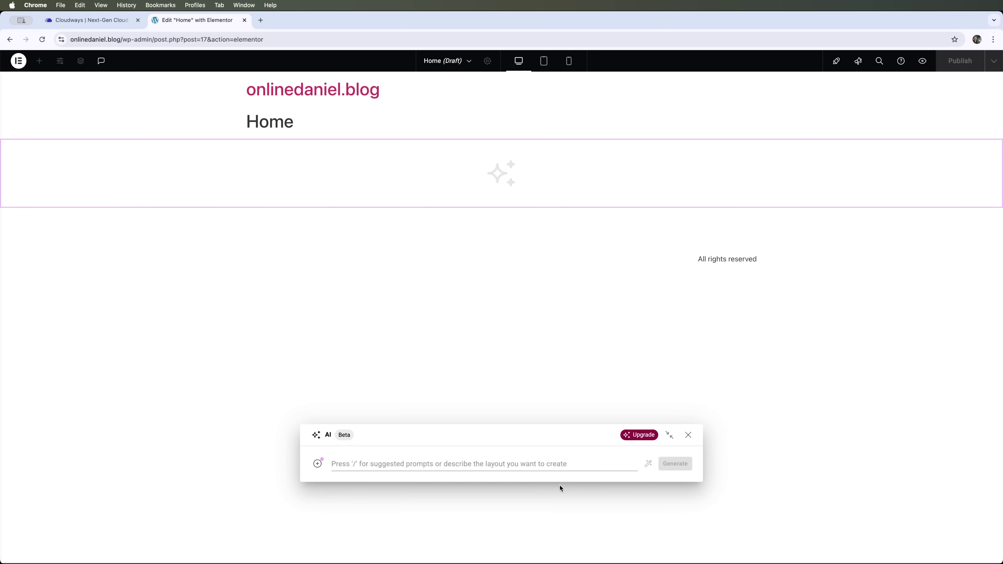
Generate three Paris slider layouts from the pasted prompt and preview the second and third
{"action": "type", "text": "main slider with describe my travel to Paris"}
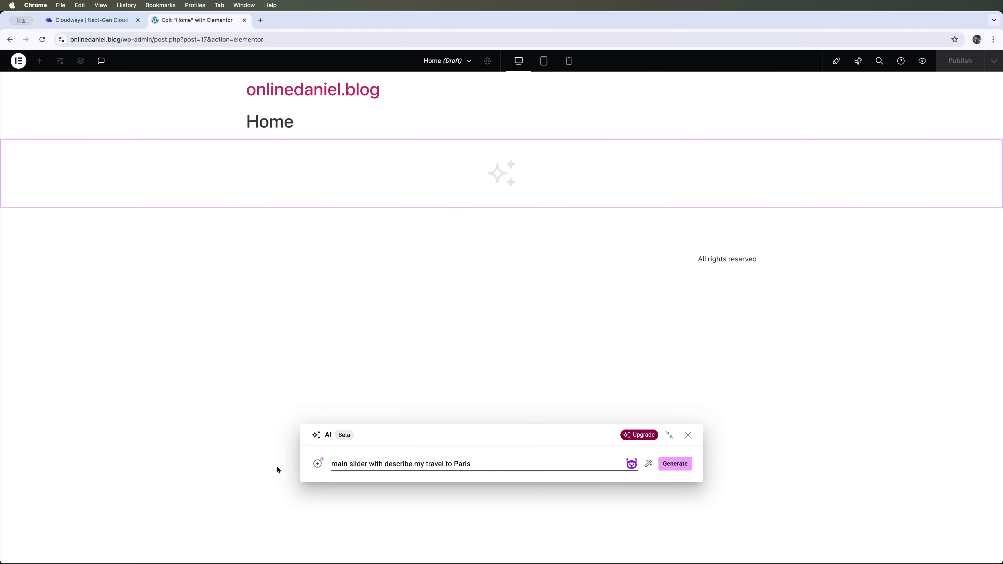
{"action": "left_click", "coordinate": [319, 465]}
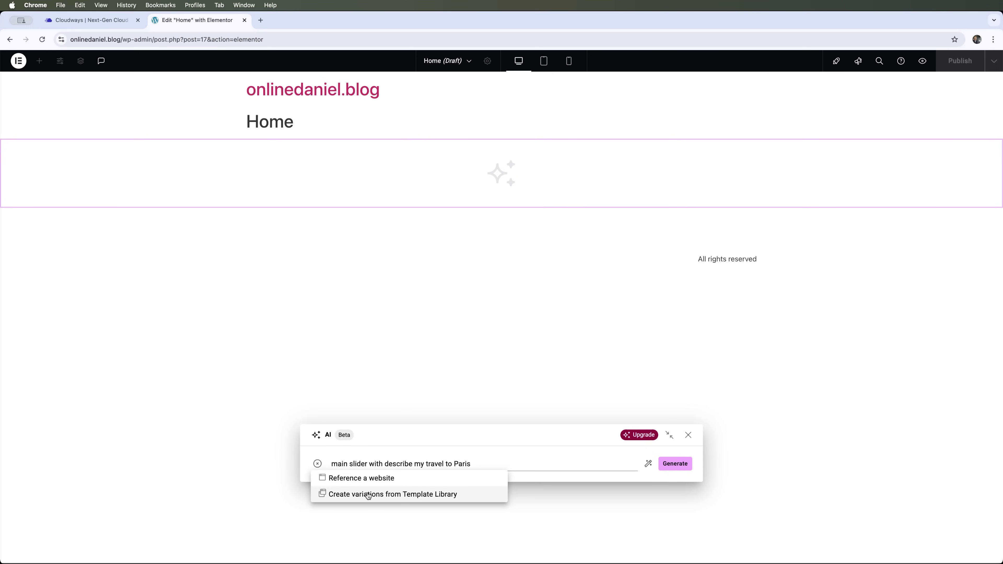
{"action": "left_click", "coordinate": [530, 464]}
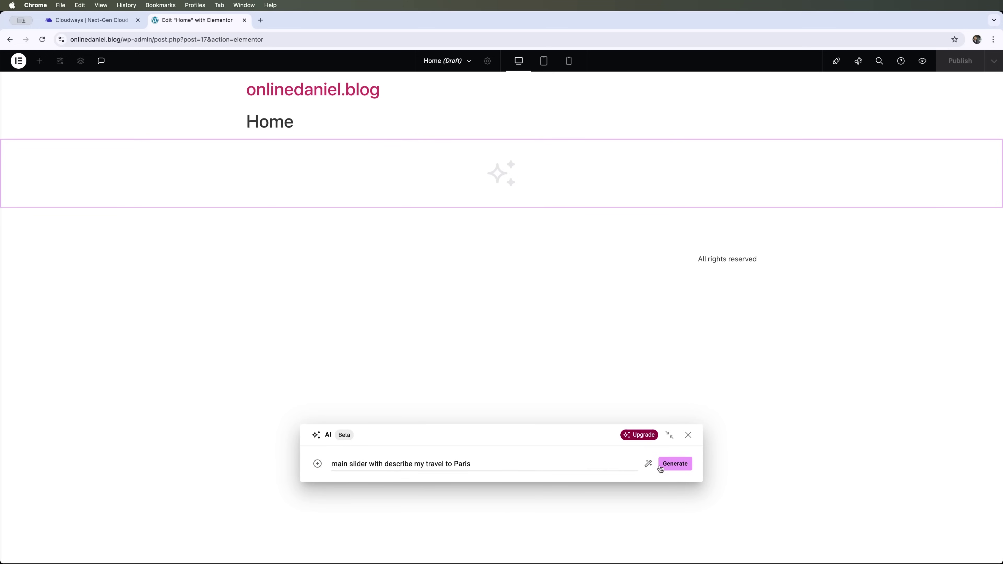
{"action": "left_click", "coordinate": [675, 464]}
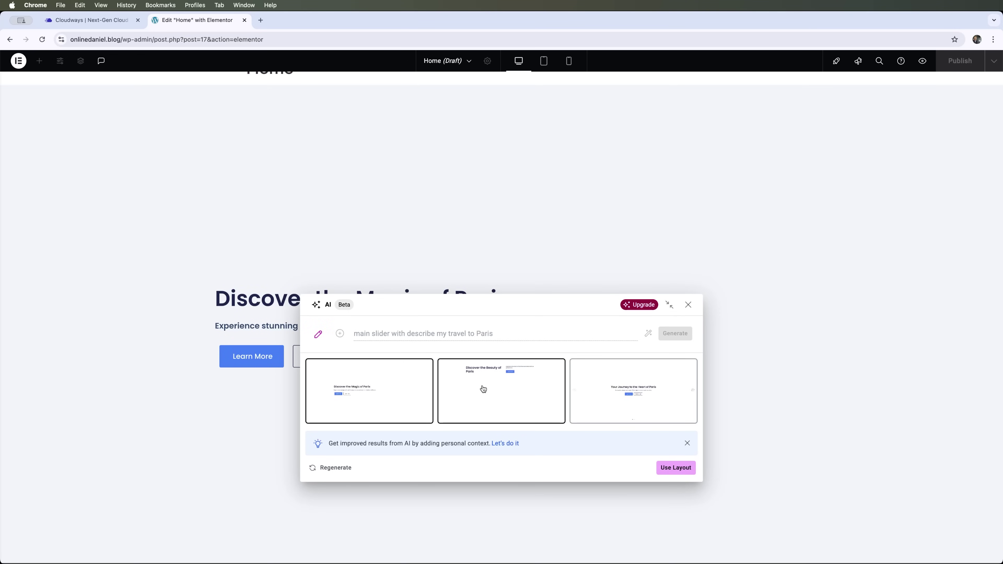
{"action": "scroll", "coordinate": [475, 217], "scroll_direction": "down", "scroll_amount": 3}
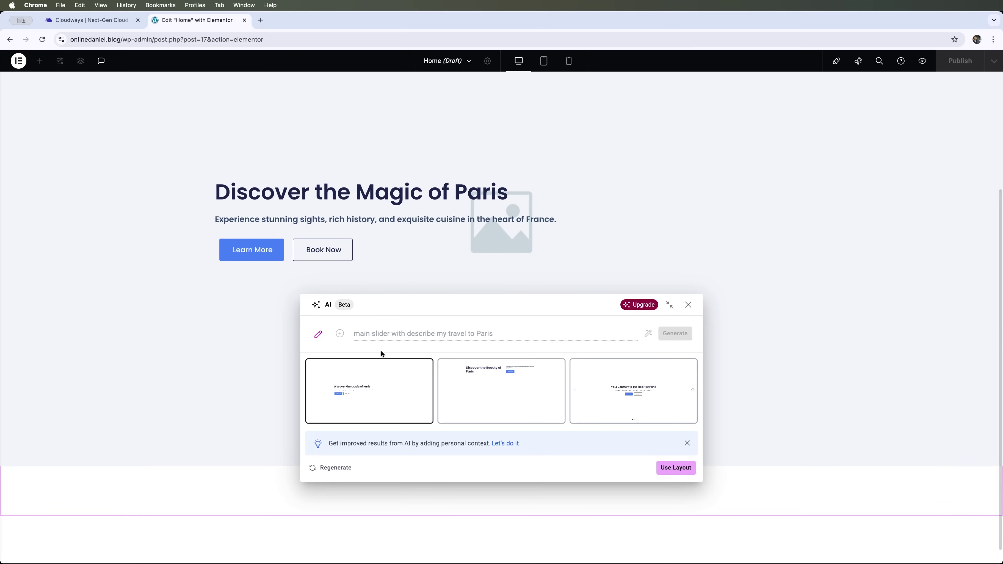
{"action": "left_click", "coordinate": [500, 390]}
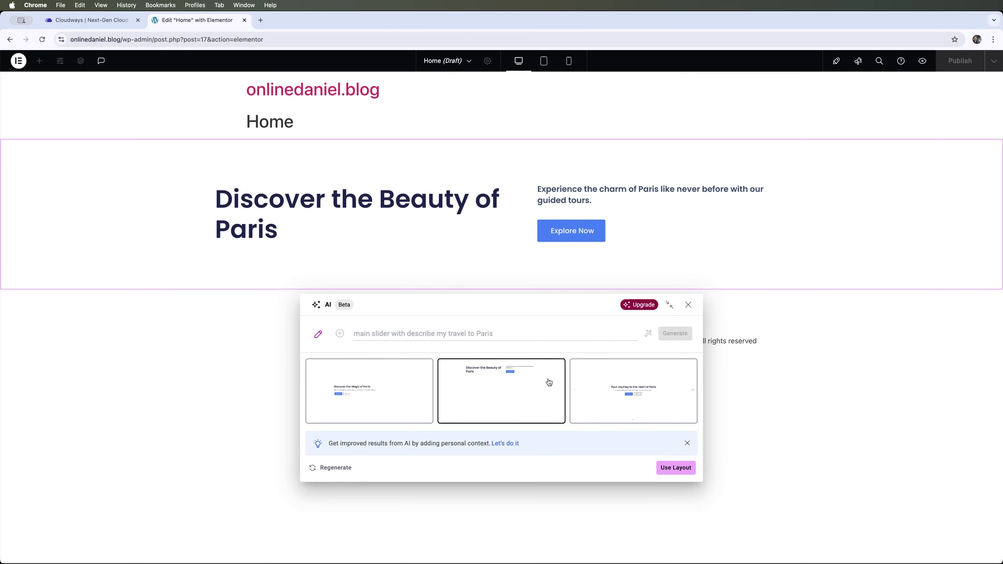
{"action": "left_click", "coordinate": [602, 390]}
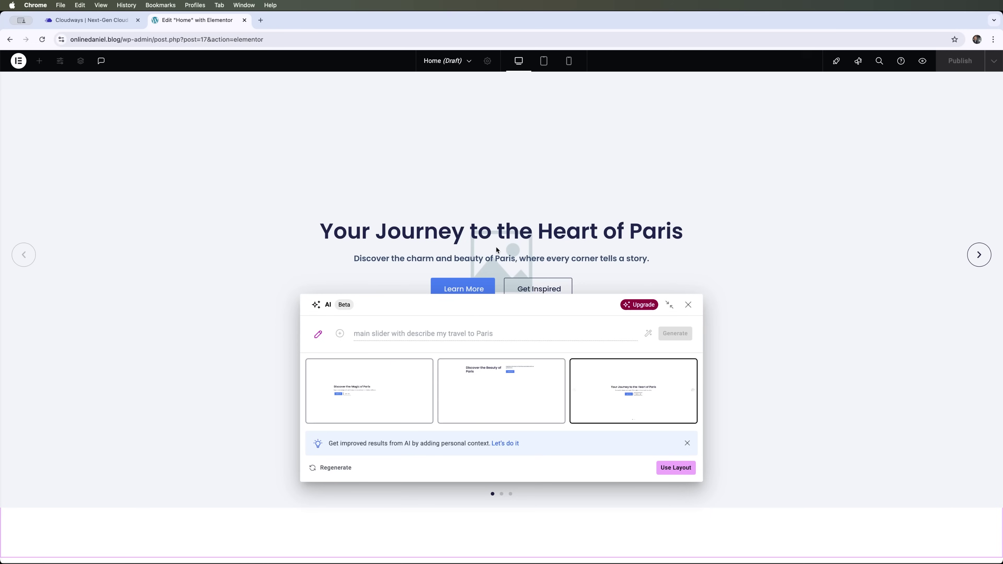
{"action": "scroll", "coordinate": [497, 250], "scroll_direction": "down", "scroll_amount": 2}
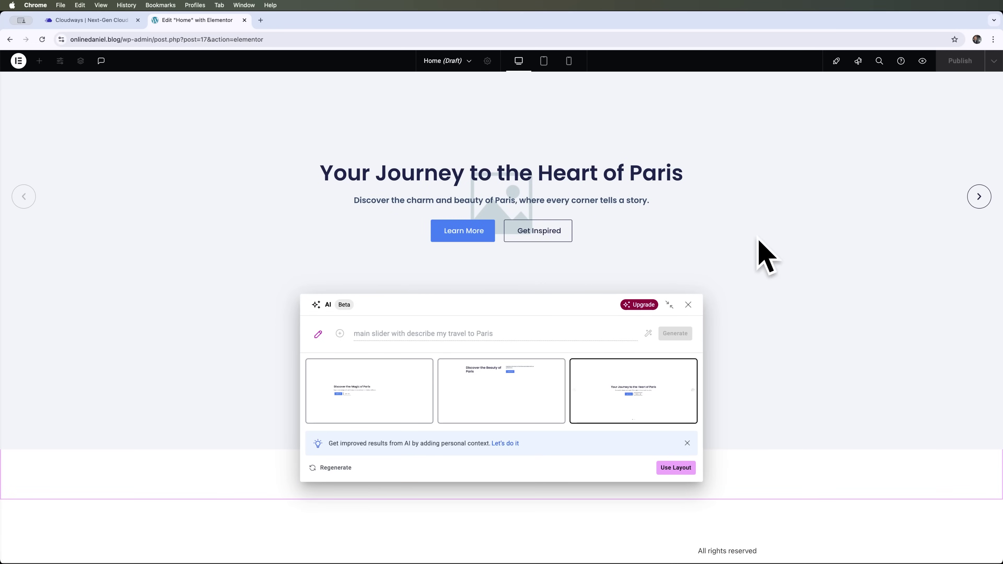
Leave Elementor for WordPress and go from the installed plugins list to Add New Plugin
{"action": "left_click", "coordinate": [18, 60]}
{"action": "left_click", "coordinate": [55, 149]}
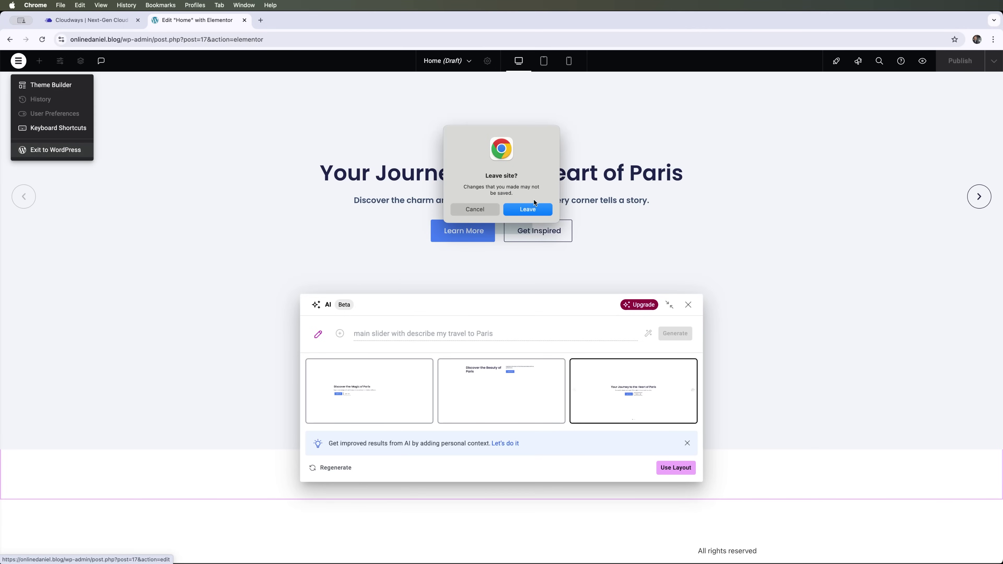
{"action": "left_click", "coordinate": [531, 207]}
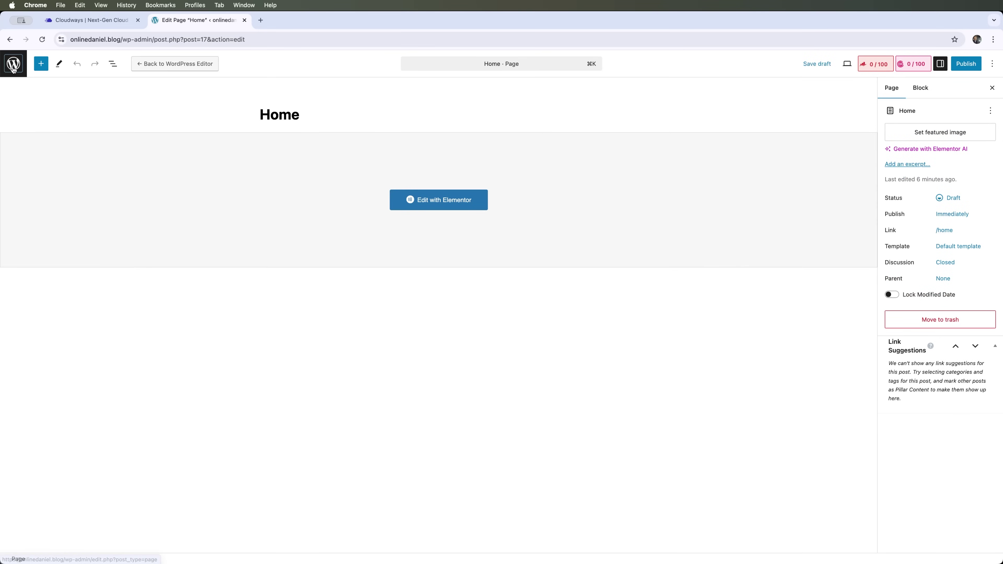
{"action": "left_click", "coordinate": [13, 68]}
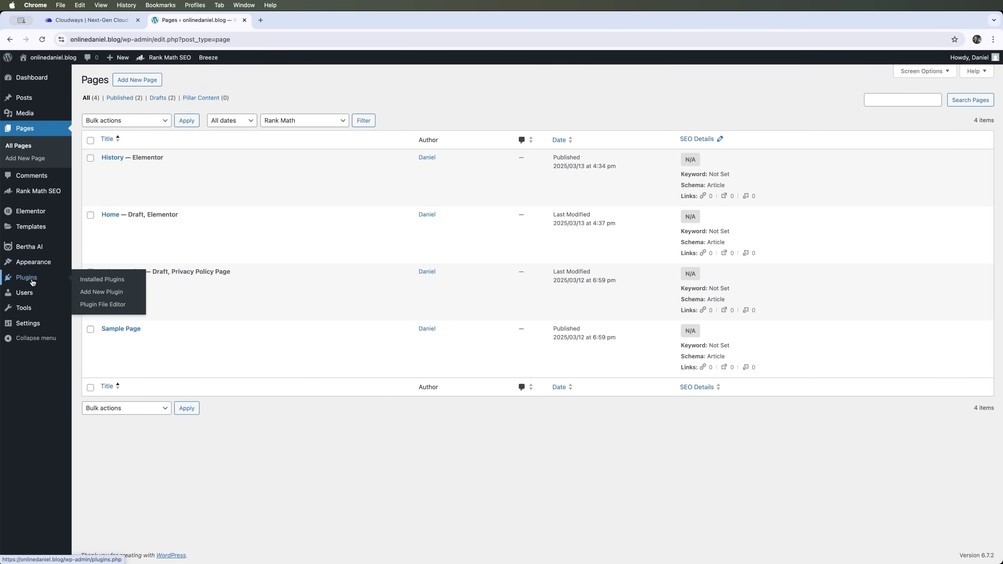
{"action": "left_click", "coordinate": [32, 281]}
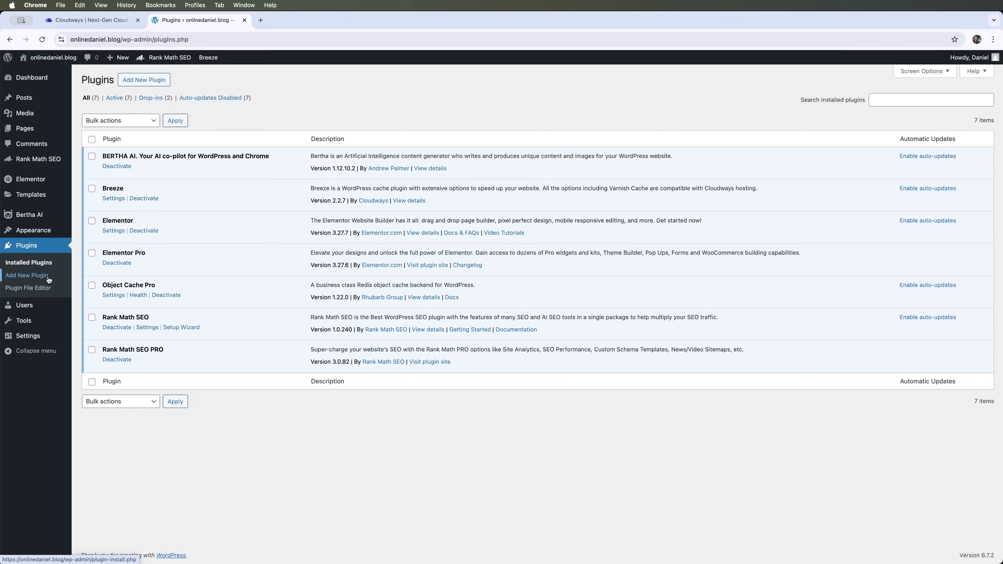
{"action": "left_click", "coordinate": [148, 80]}
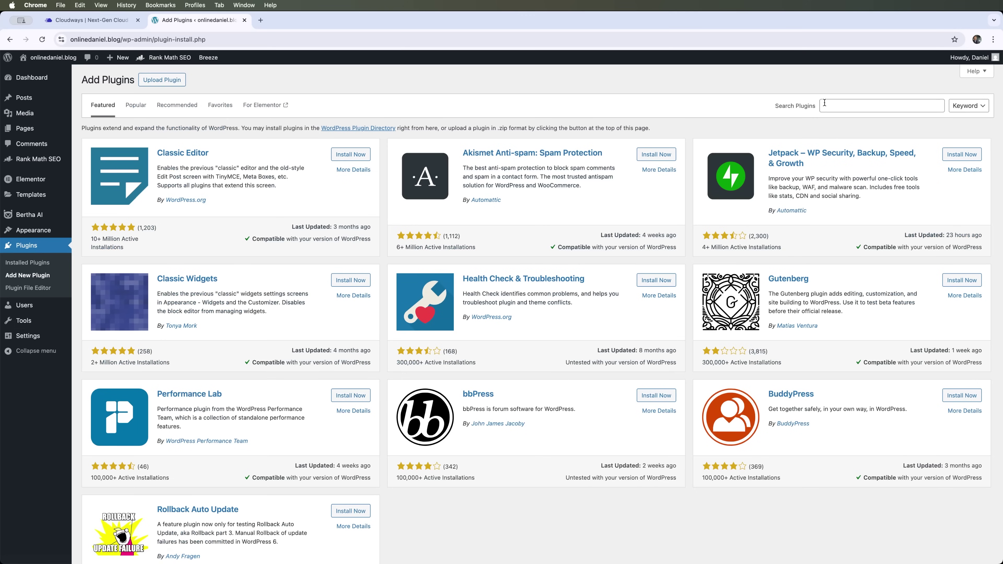
Search plugins for 'AI' and scroll through the results, including AI Engine and Rank Math SEO
{"action": "left_click", "coordinate": [827, 106]}
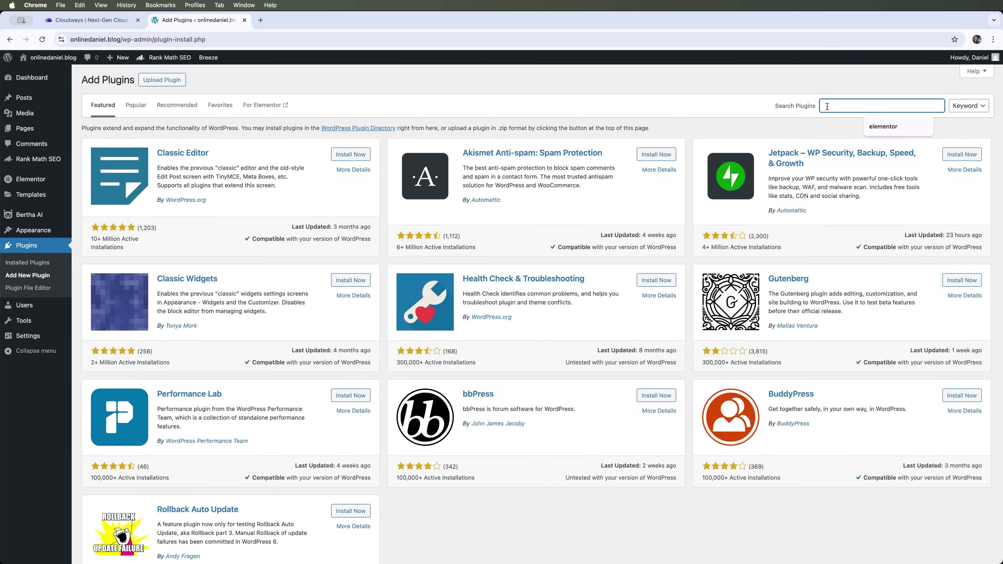
{"action": "type", "text": "AI"}
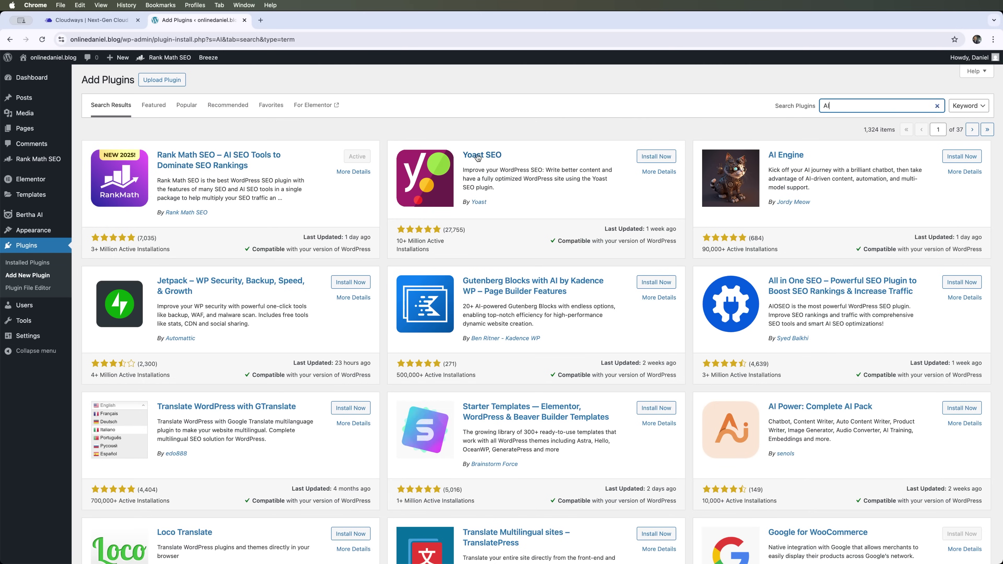
{"action": "left_click", "coordinate": [535, 168]}
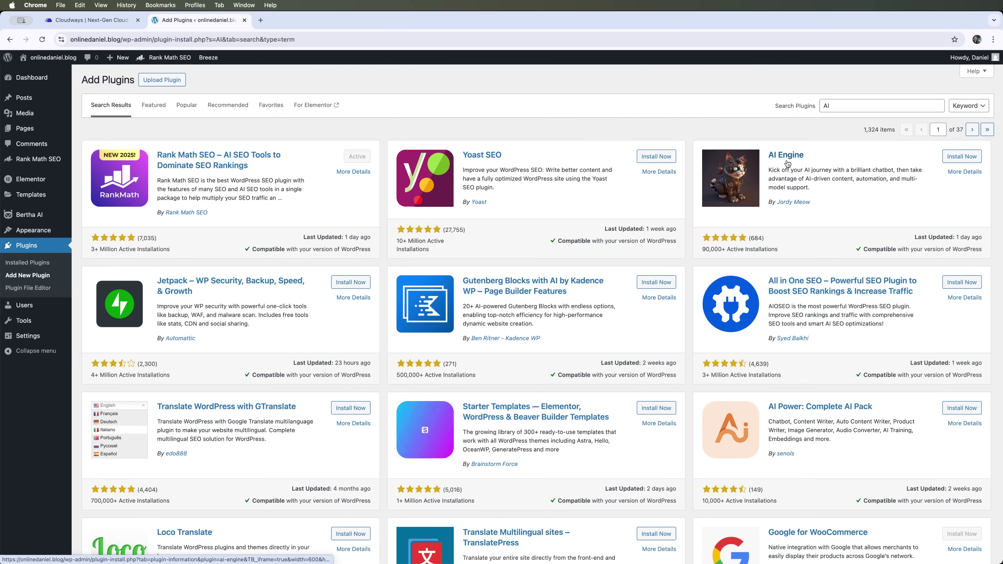
{"action": "left_click_drag", "start_coordinate": [791, 170], "coordinate": [896, 189]}
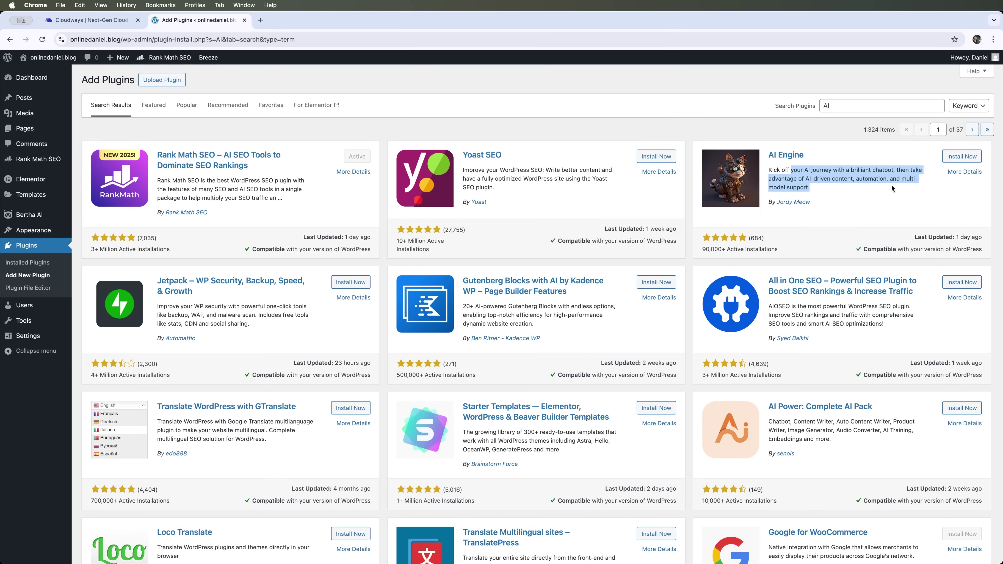
{"action": "left_click", "coordinate": [714, 209]}
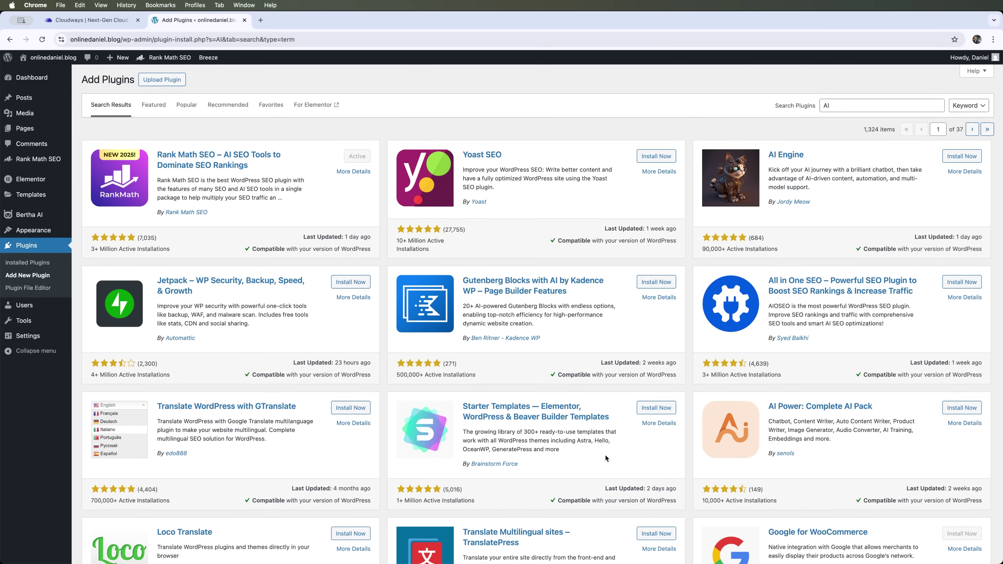
{"action": "scroll", "coordinate": [691, 431], "scroll_direction": "down", "scroll_amount": 2}
{"action": "scroll", "coordinate": [819, 309], "scroll_direction": "down", "scroll_amount": 1}
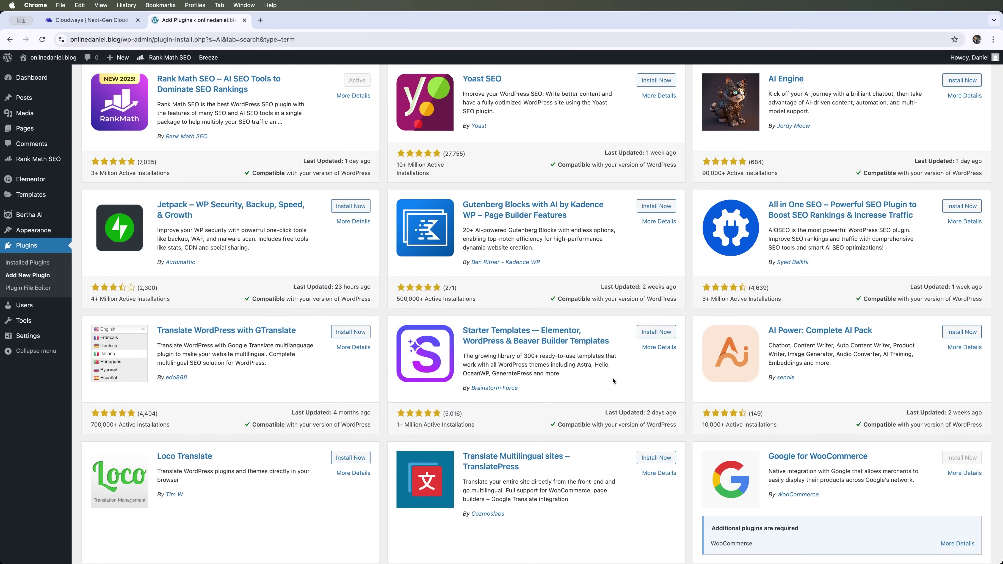
{"action": "scroll", "coordinate": [785, 372], "scroll_direction": "down", "scroll_amount": 1}
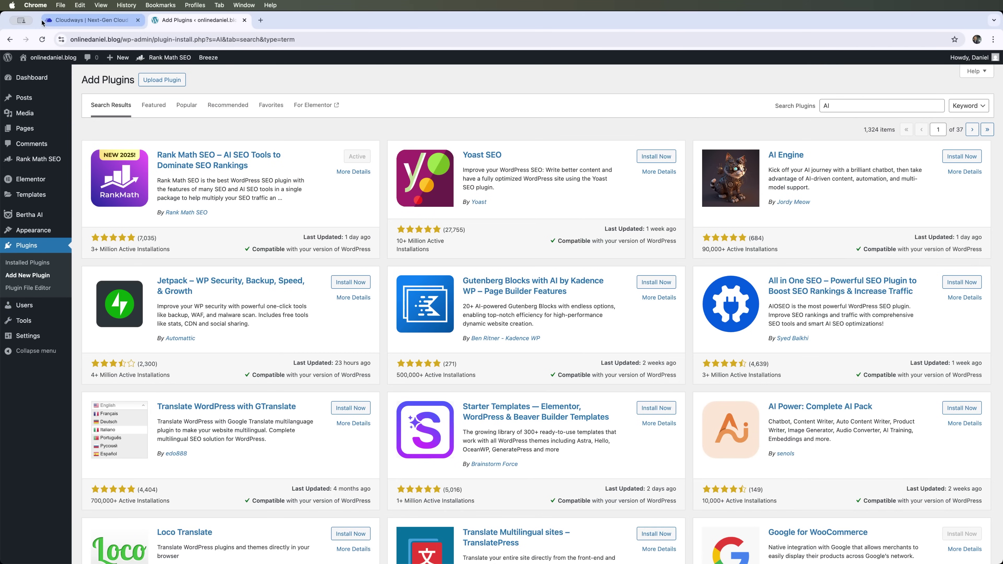
In the Cloudways account, go to the Servers list and start adding a new server
{"action": "left_click", "coordinate": [51, 22]}
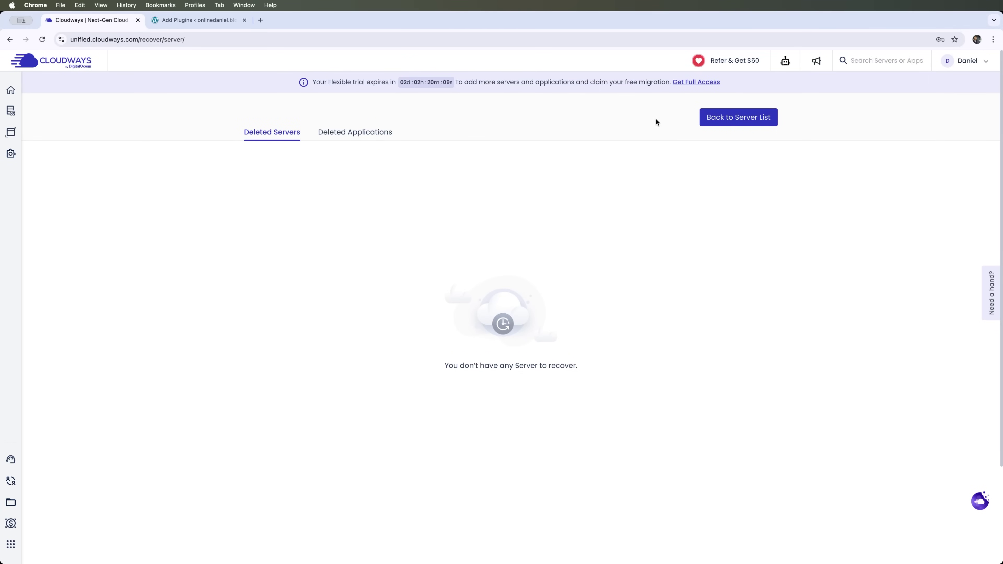
{"action": "left_click", "coordinate": [15, 116]}
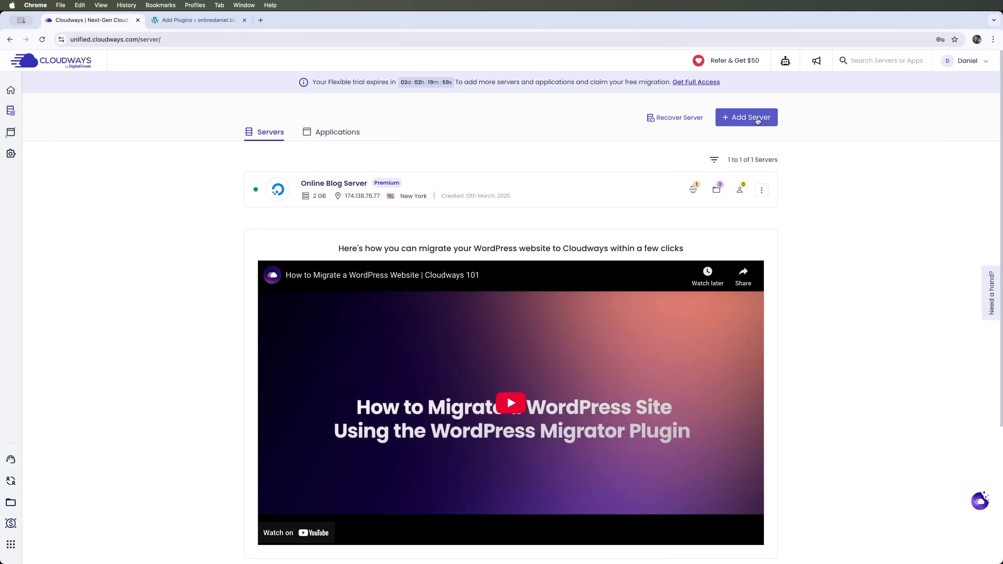
{"action": "left_click", "coordinate": [756, 118]}
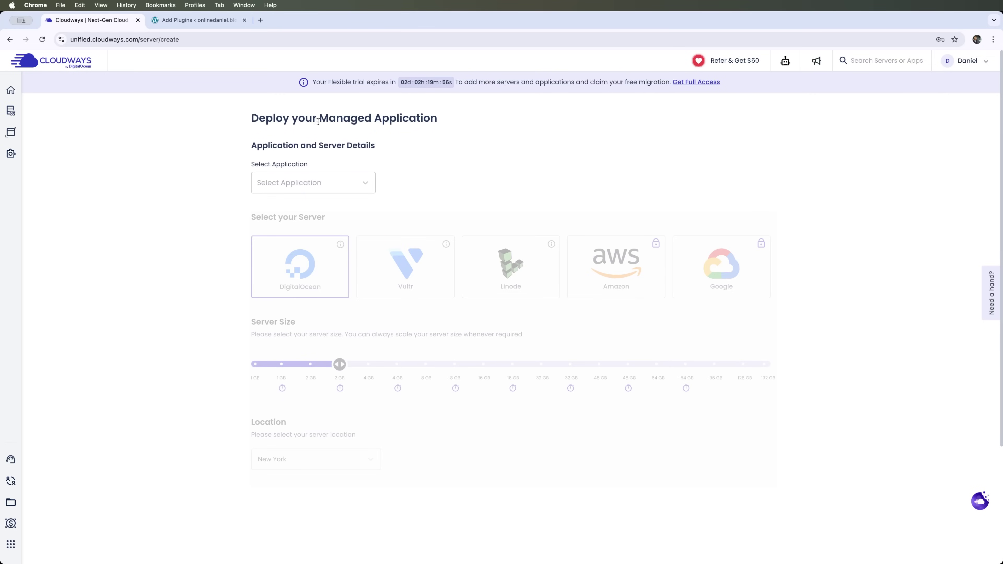
Browse the deployable applications and select WordPress Version 6.2.2
{"action": "left_click", "coordinate": [366, 189]}
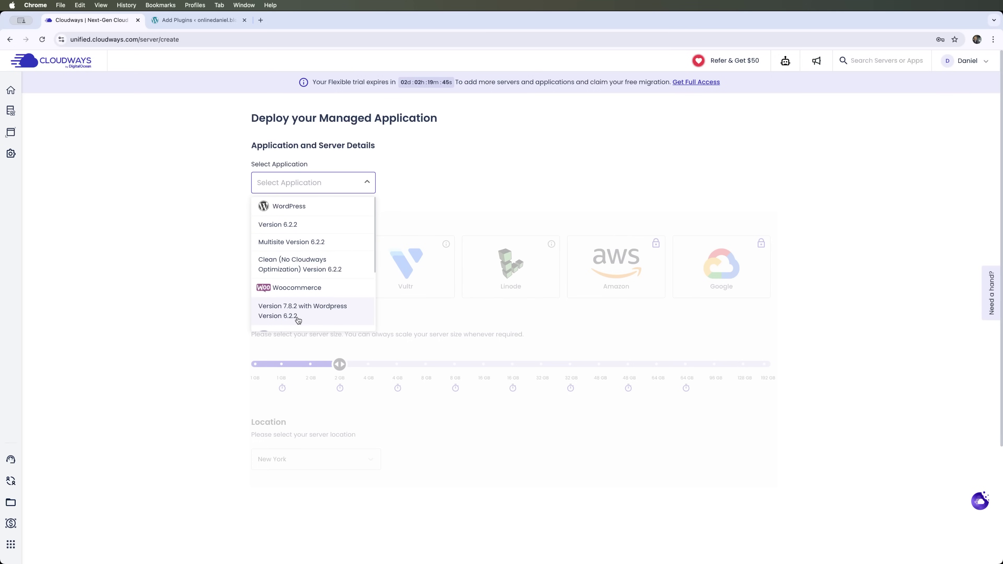
{"action": "scroll", "coordinate": [293, 310], "scroll_direction": "down", "scroll_amount": 1}
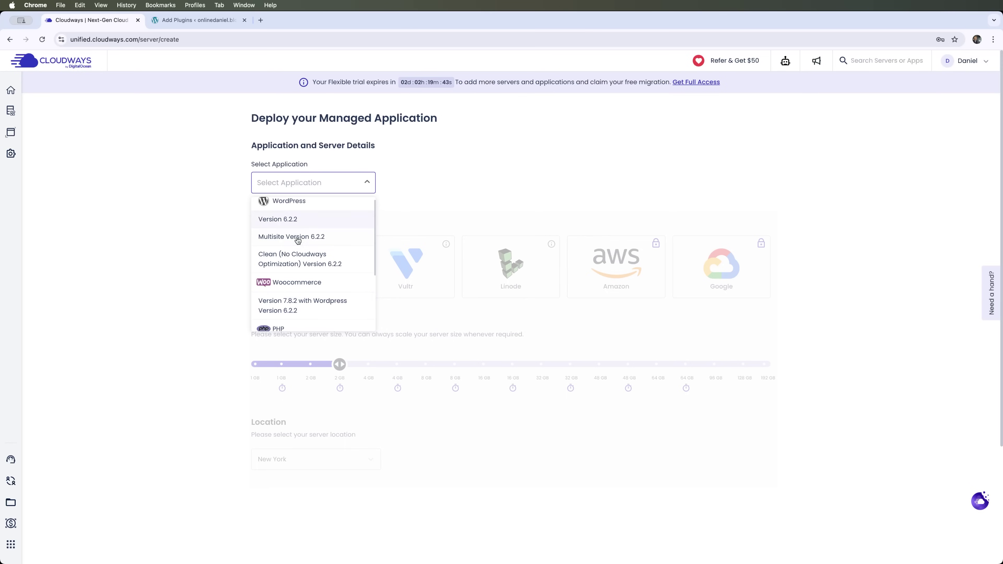
{"action": "scroll", "coordinate": [306, 257], "scroll_direction": "down", "scroll_amount": 1}
{"action": "scroll", "coordinate": [285, 293], "scroll_direction": "down", "scroll_amount": 3}
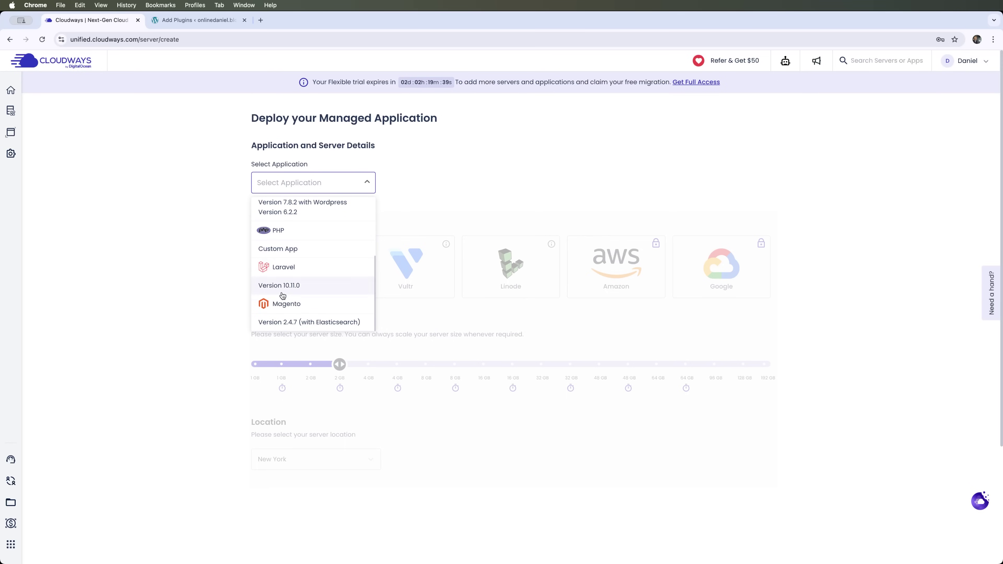
{"action": "left_click", "coordinate": [436, 170]}
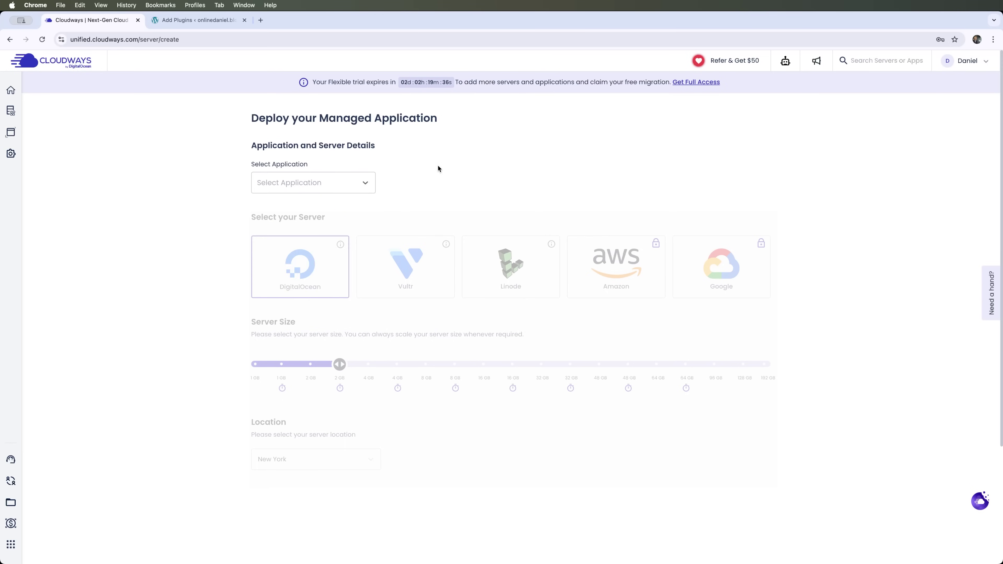
{"action": "left_click", "coordinate": [364, 188]}
{"action": "left_click", "coordinate": [303, 219]}
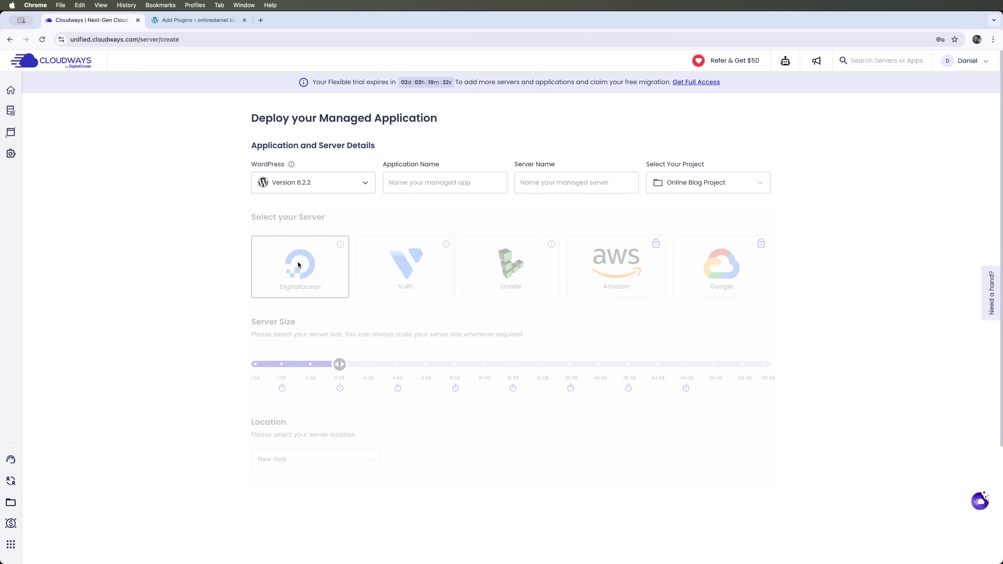
Name the application 'Online Blog' and the server 'Online Blog Server'
{"action": "left_click", "coordinate": [469, 181]}
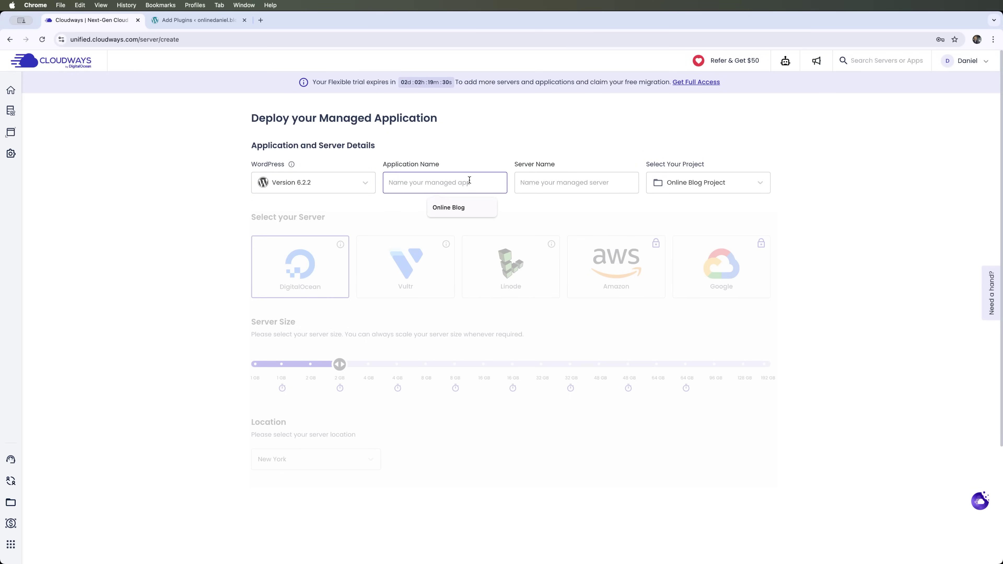
{"action": "left_click", "coordinate": [459, 208]}
{"action": "left_click", "coordinate": [576, 184]}
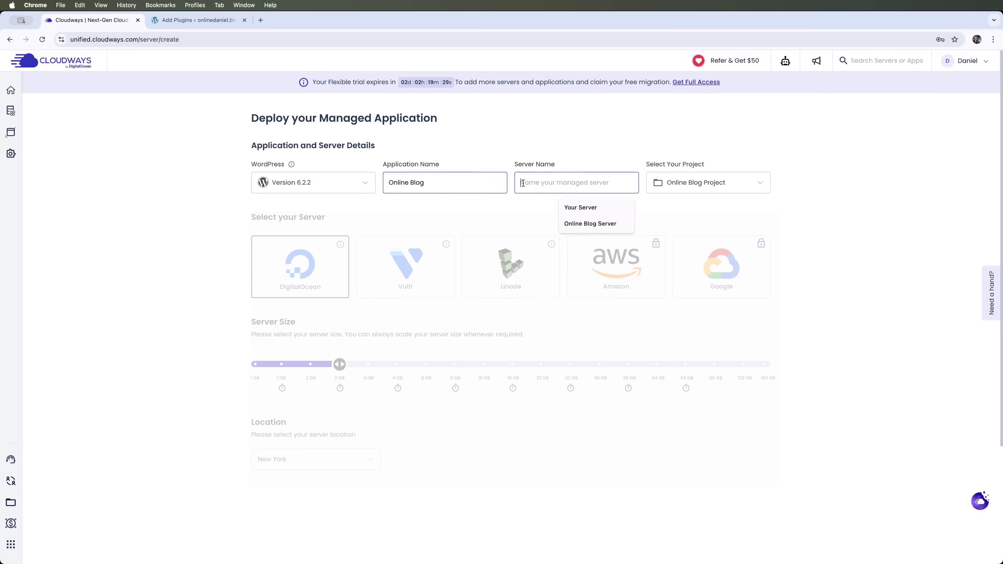
{"action": "left_click", "coordinate": [577, 224]}
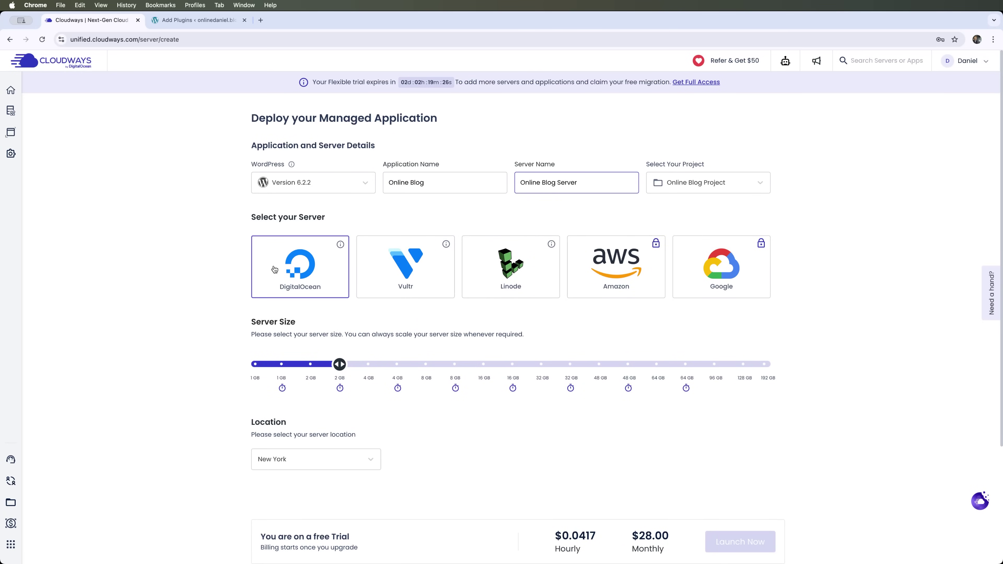
Compare sizes and pricing across Vultr, Linode, Amazon, Google and DigitalOcean, settling on Amazon
{"action": "left_click", "coordinate": [425, 269]}
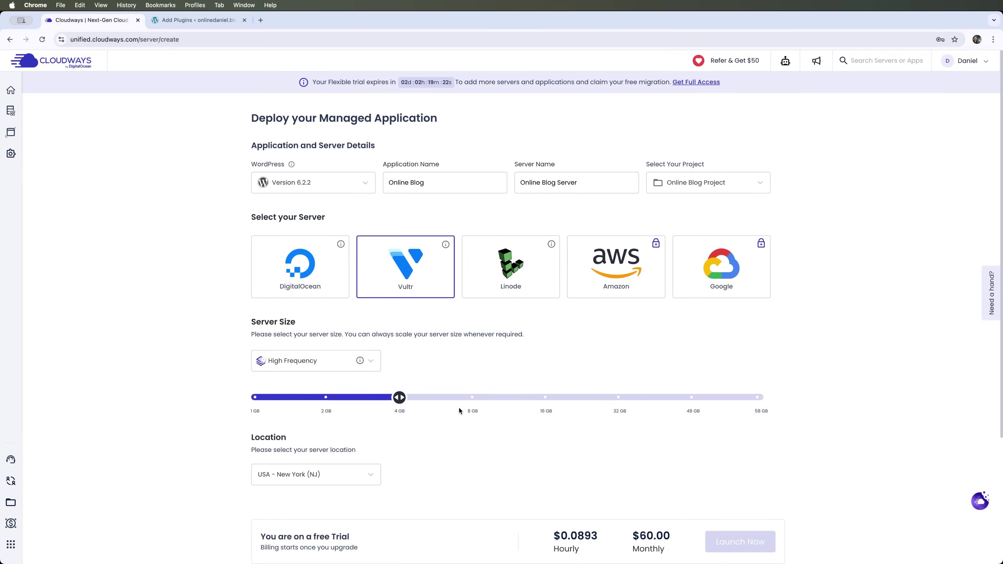
{"action": "left_click", "coordinate": [504, 267]}
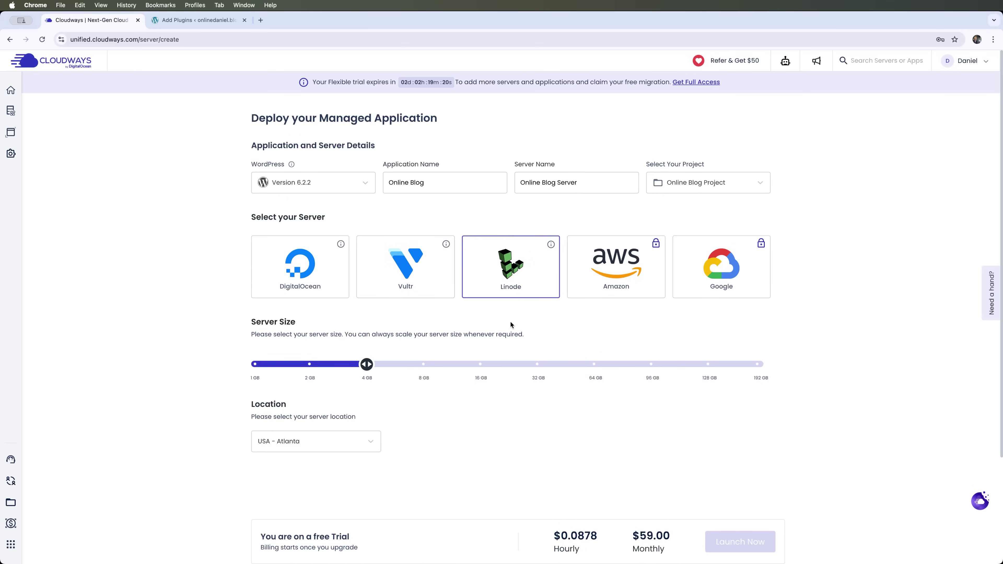
{"action": "left_click", "coordinate": [616, 273]}
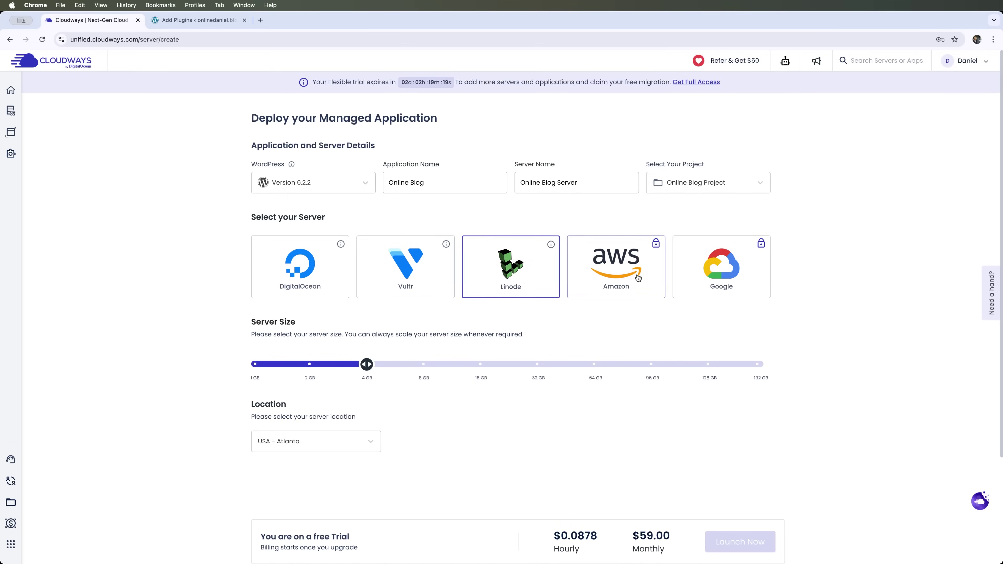
{"action": "left_click", "coordinate": [742, 276]}
{"action": "left_click", "coordinate": [312, 273]}
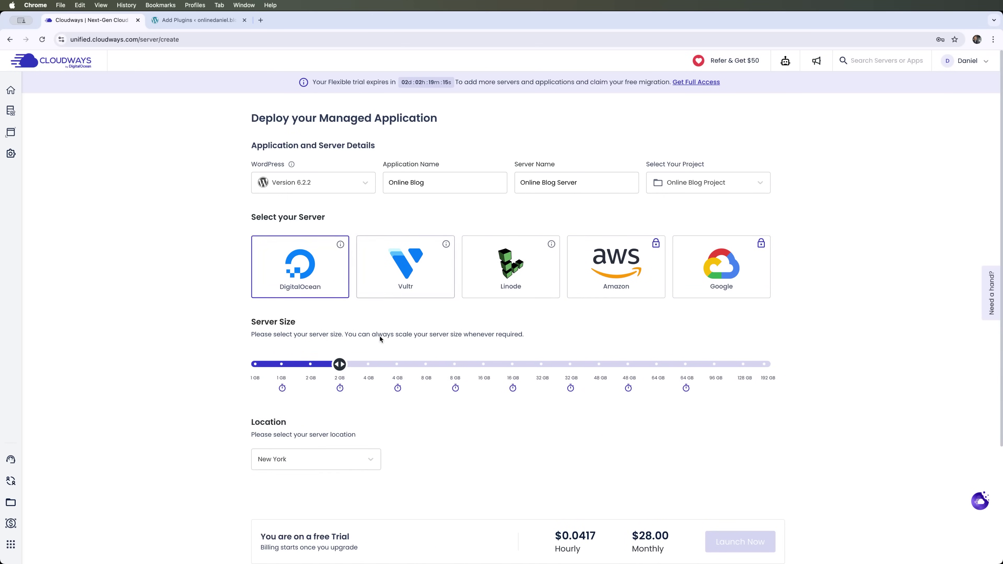
{"action": "scroll", "coordinate": [380, 338], "scroll_direction": "down", "scroll_amount": 4}
{"action": "scroll", "coordinate": [368, 229], "scroll_direction": "up", "scroll_amount": 1}
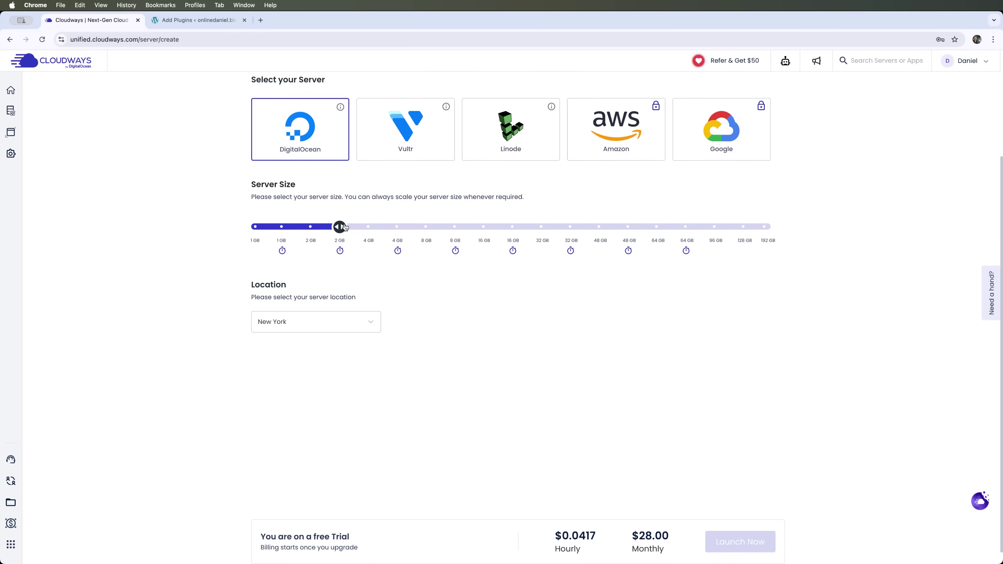
{"action": "left_click_drag", "start_coordinate": [344, 227], "coordinate": [513, 226]}
{"action": "left_click", "coordinate": [357, 329]}
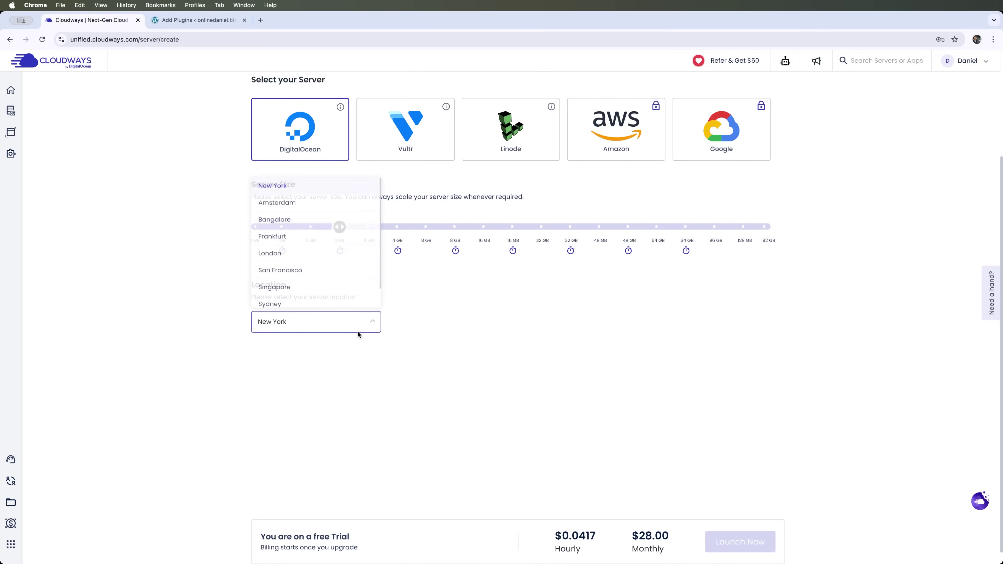
{"action": "left_click", "coordinate": [358, 335]}
{"action": "left_click", "coordinate": [406, 131]}
{"action": "left_click", "coordinate": [511, 148]}
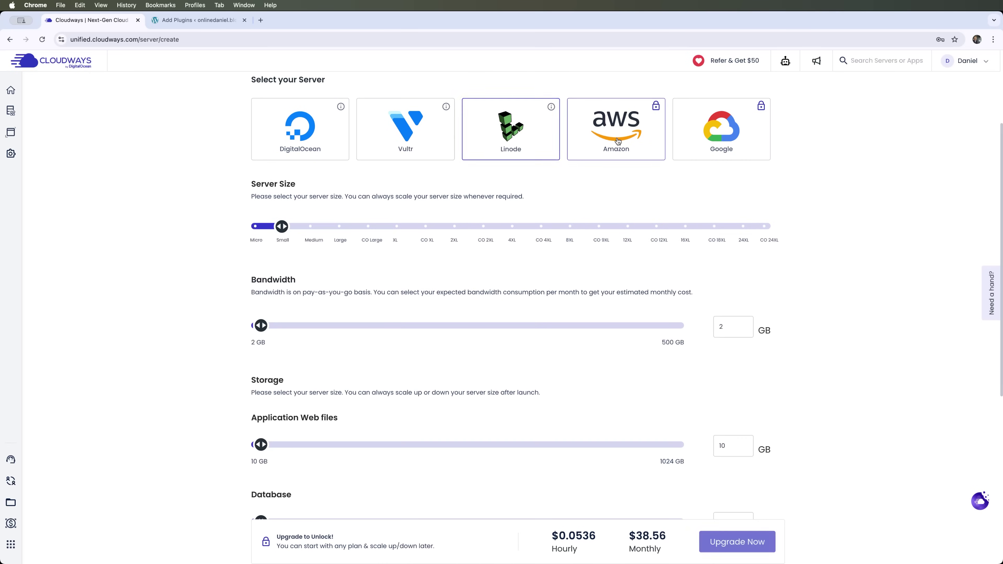
{"action": "left_click", "coordinate": [618, 141]}
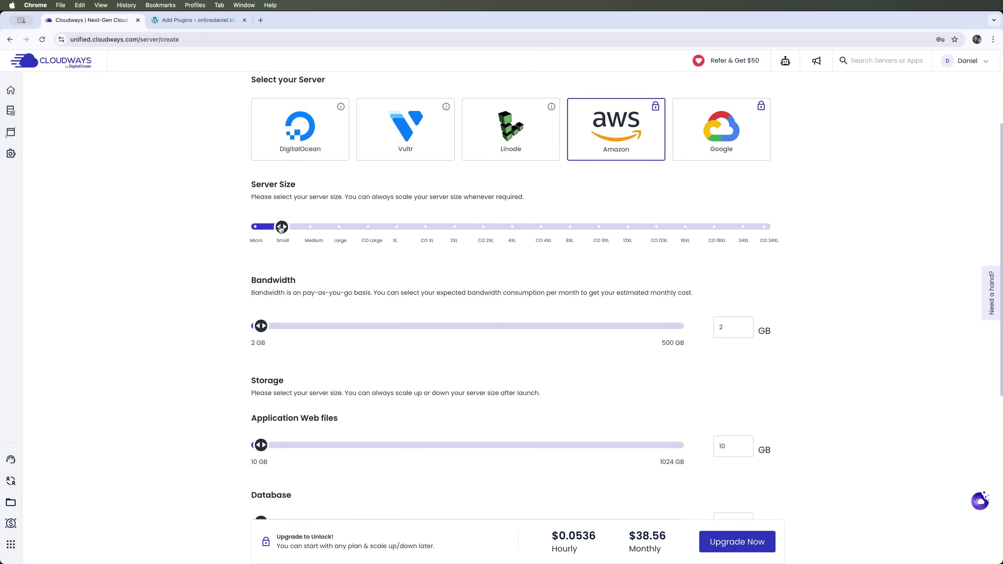
Set Amazon to Large, 95 GB bandwidth, 224 GB web files, 78 GB database, Northern Virginia
{"action": "left_click_drag", "start_coordinate": [300, 230], "coordinate": [340, 231]}
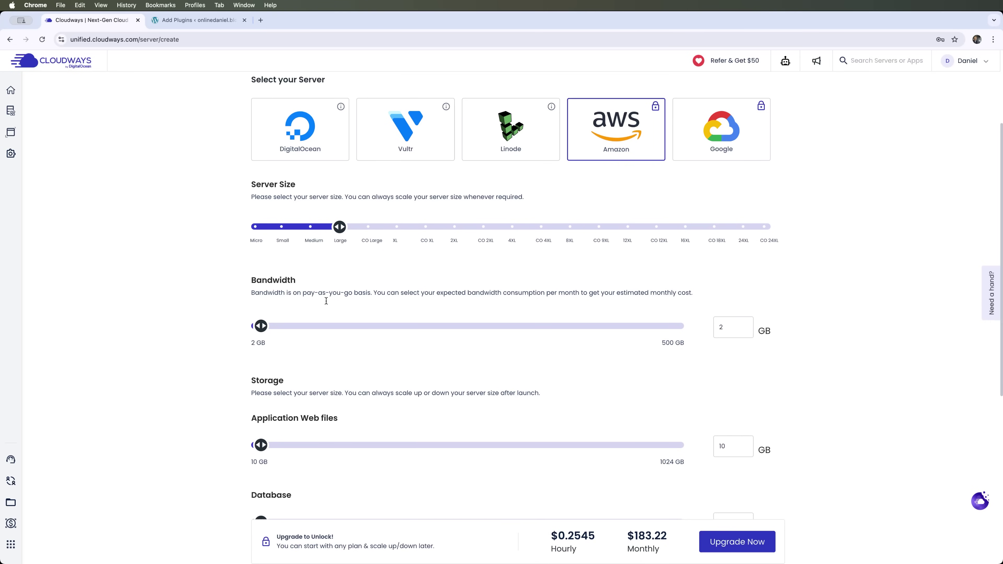
{"action": "left_click_drag", "start_coordinate": [259, 329], "coordinate": [340, 328]}
{"action": "left_click_drag", "start_coordinate": [265, 450], "coordinate": [351, 447]}
{"action": "scroll", "coordinate": [318, 420], "scroll_direction": "down", "scroll_amount": 3}
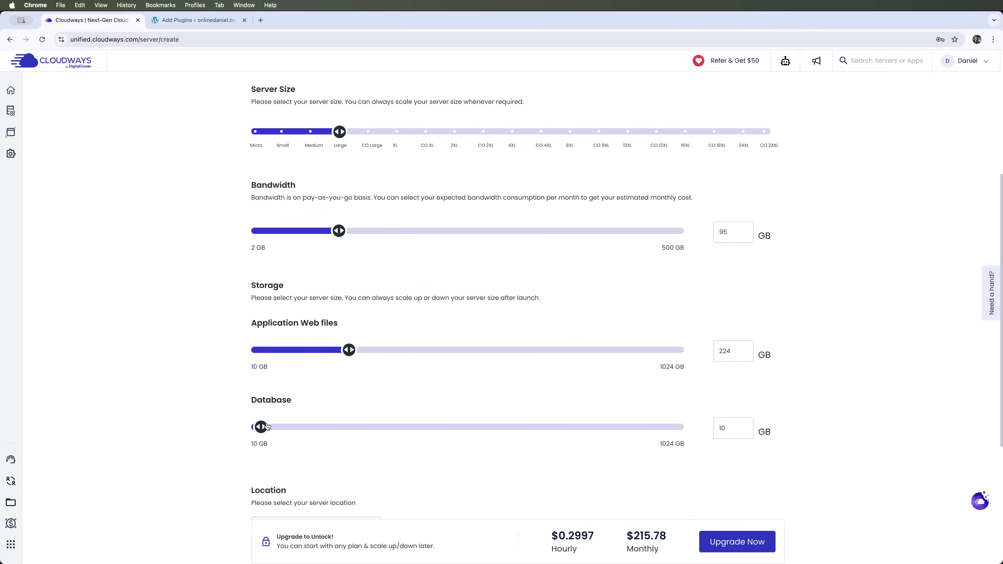
{"action": "left_click_drag", "start_coordinate": [261, 430], "coordinate": [289, 430]}
{"action": "scroll", "coordinate": [628, 266], "scroll_direction": "down", "scroll_amount": 4}
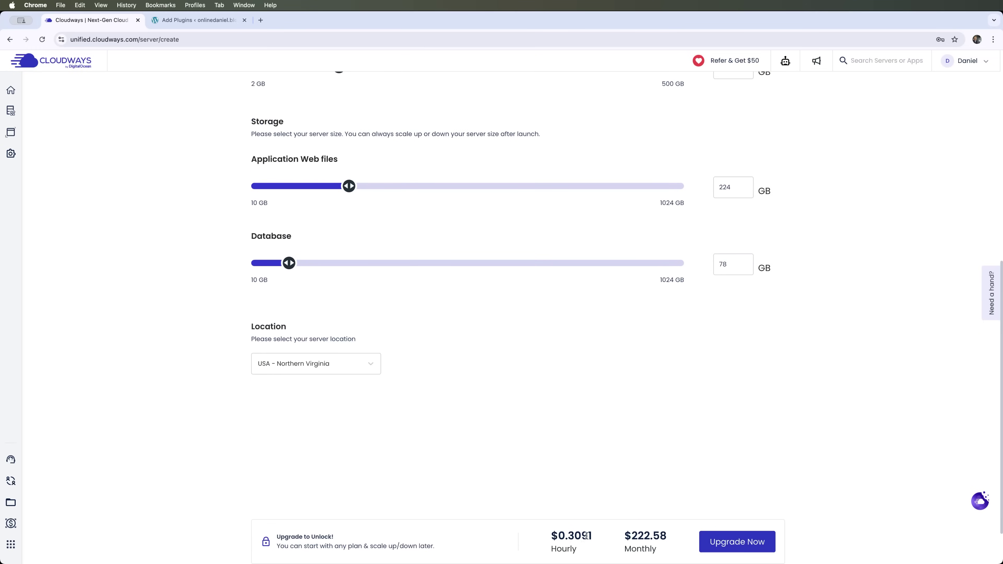
{"action": "left_click_drag", "start_coordinate": [585, 536], "coordinate": [668, 547]}
{"action": "left_click", "coordinate": [611, 465]}
{"action": "scroll", "coordinate": [582, 334], "scroll_direction": "down", "scroll_amount": 3}
{"action": "left_click", "coordinate": [347, 307]}
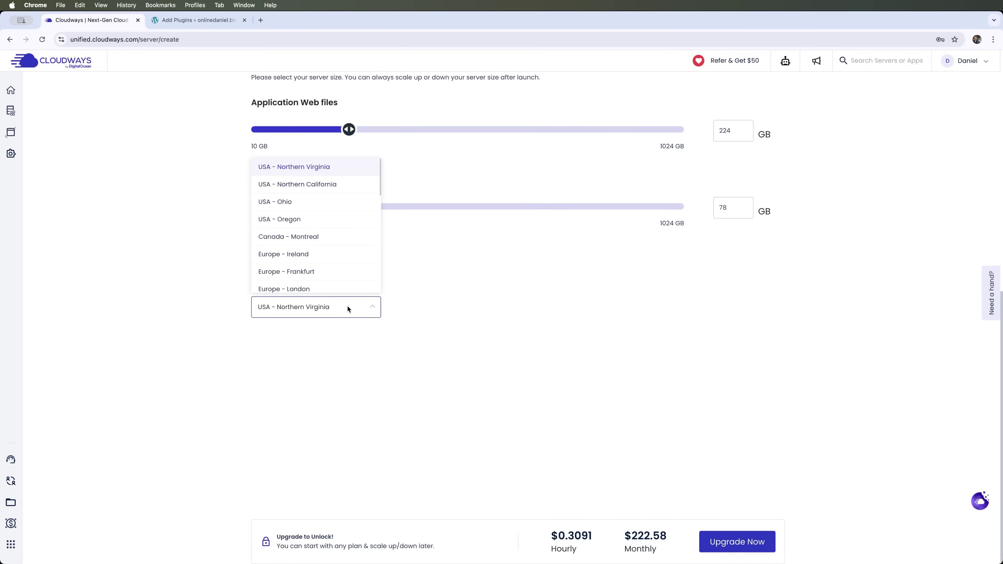
{"action": "left_click", "coordinate": [659, 466]}
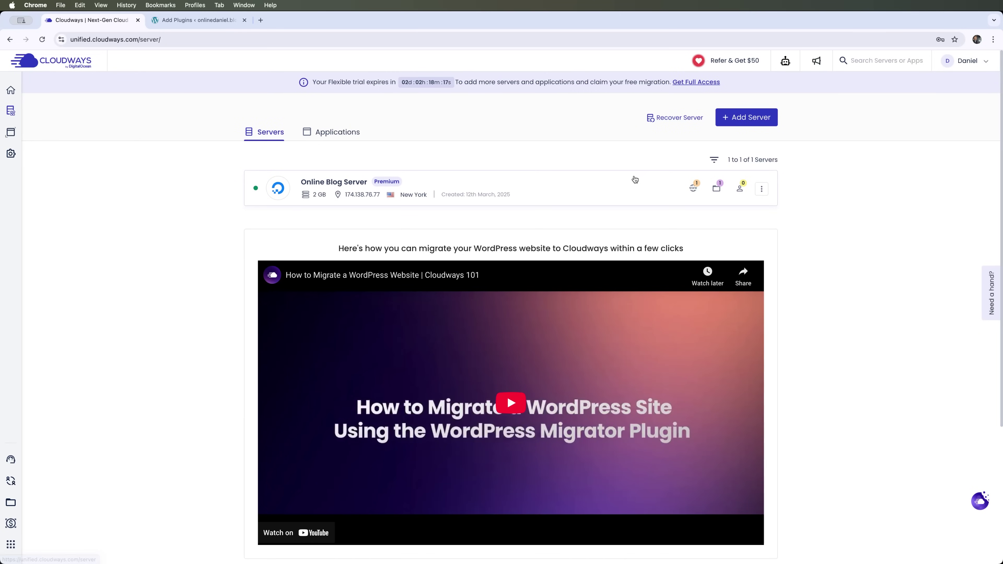
Open Online Blog Server and review its security overview, incidents, domain reputation and firewall
{"action": "left_click", "coordinate": [619, 184]}
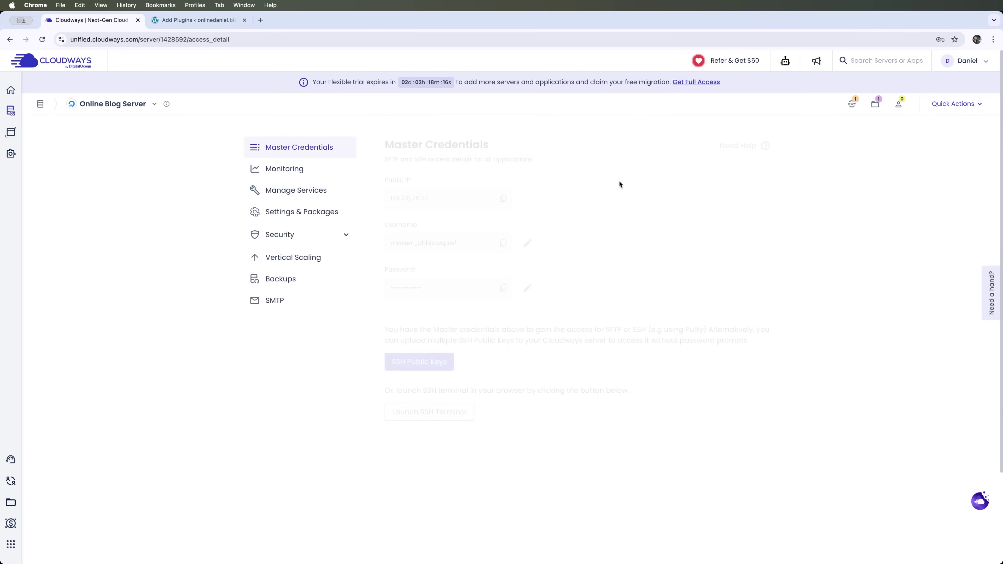
{"action": "left_click", "coordinate": [321, 237]}
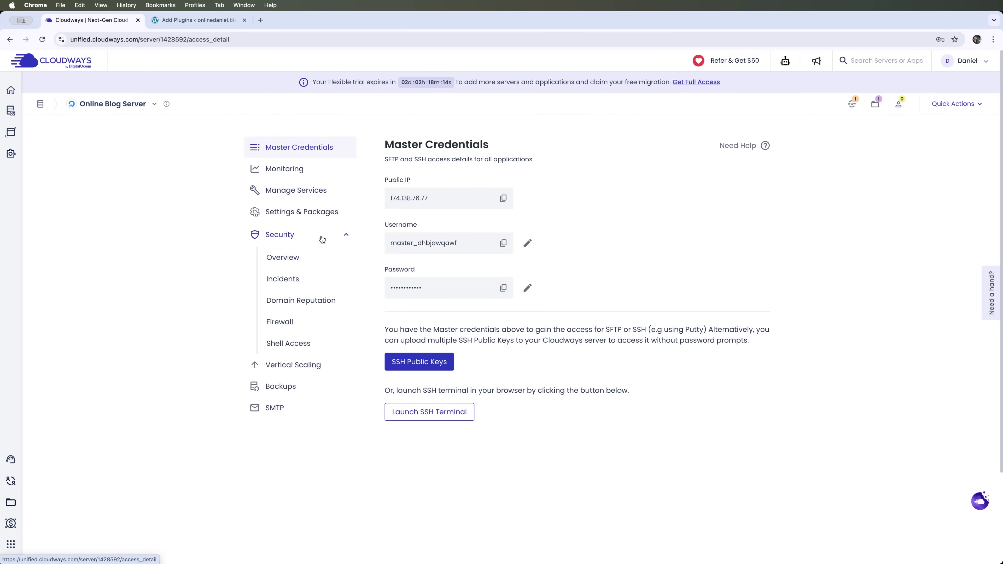
{"action": "left_click", "coordinate": [296, 264]}
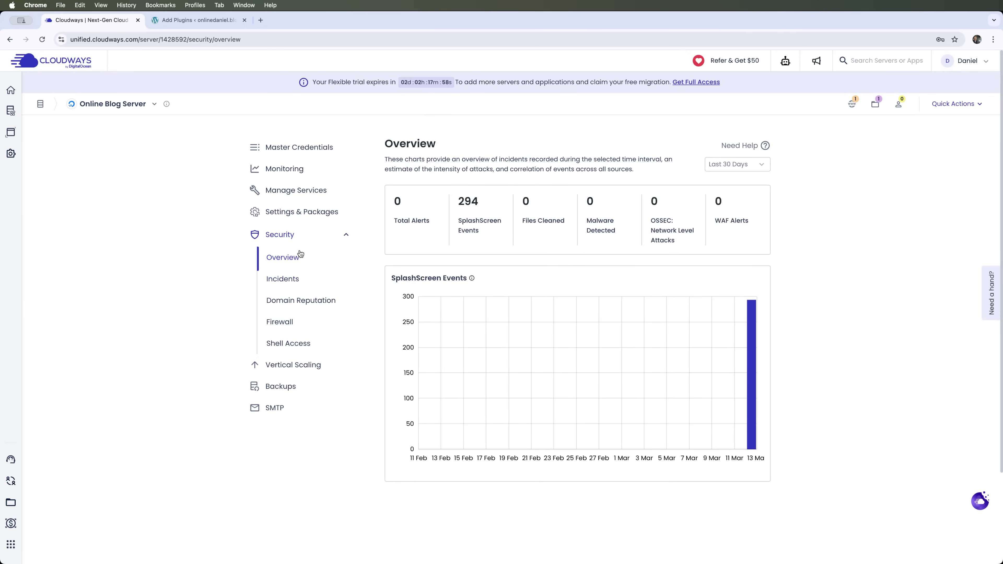
{"action": "left_click", "coordinate": [287, 279]}
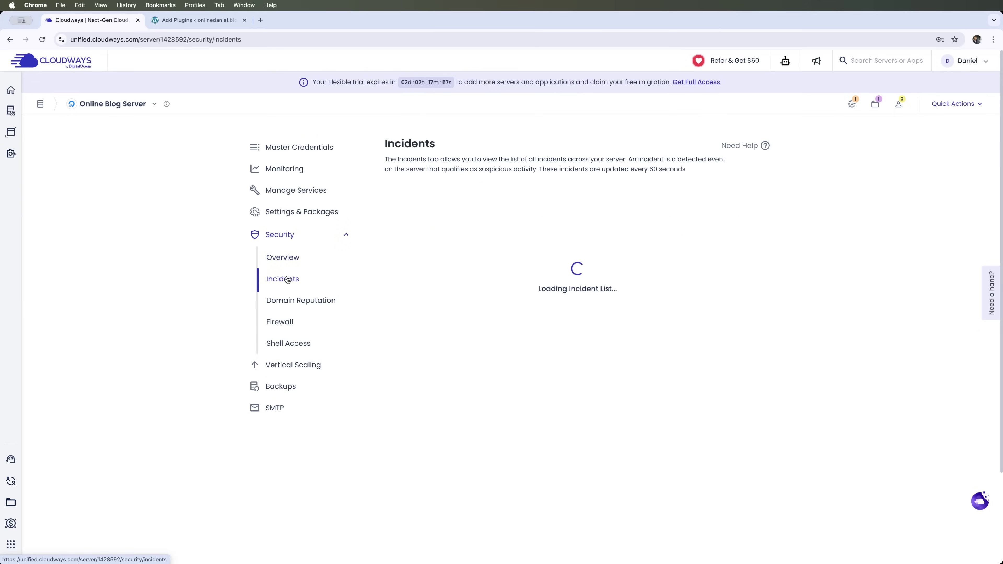
{"action": "left_click", "coordinate": [301, 311]}
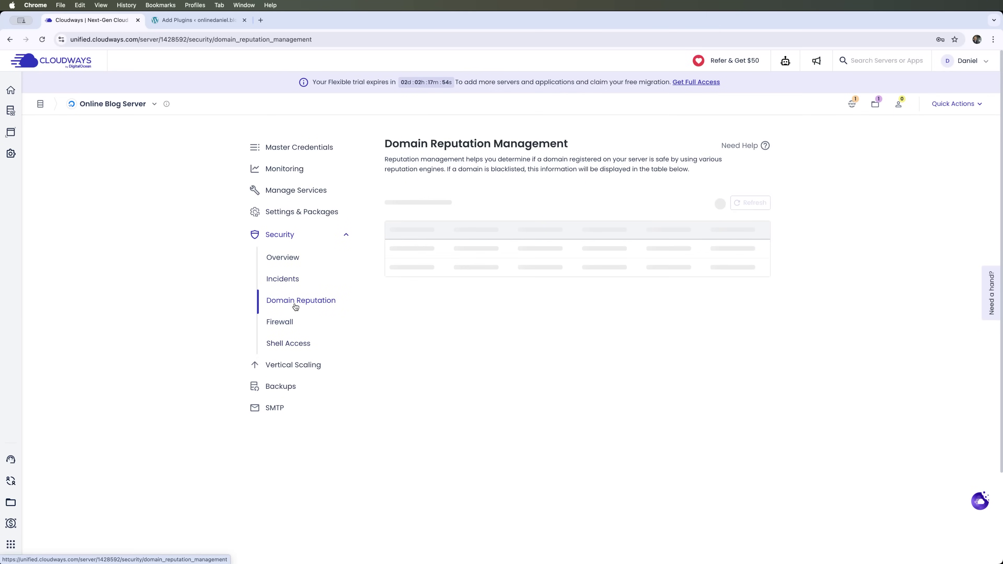
{"action": "left_click", "coordinate": [277, 319]}
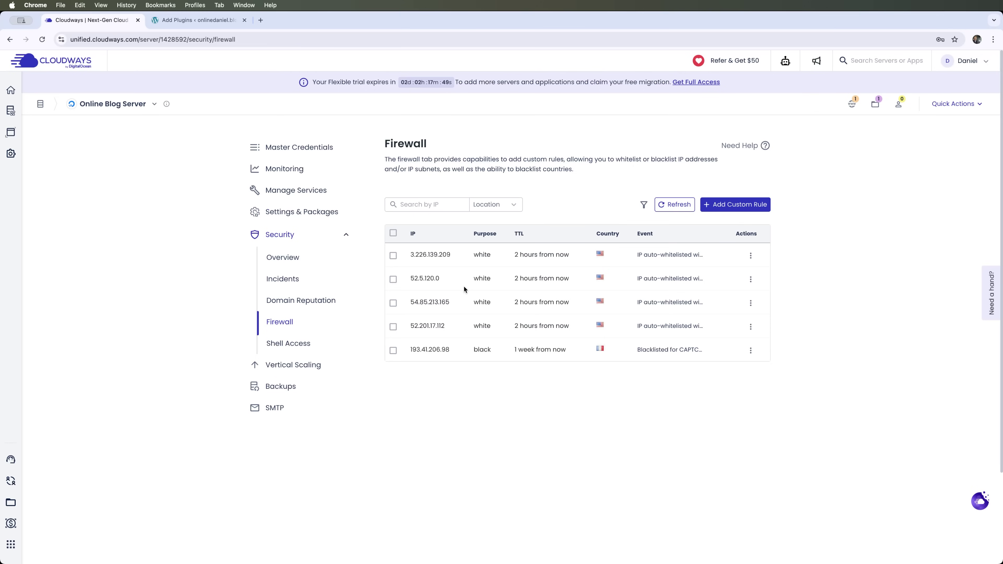
Check the Shell Access and MySQL settings, then view the server's monitoring summary
{"action": "left_click", "coordinate": [294, 343]}
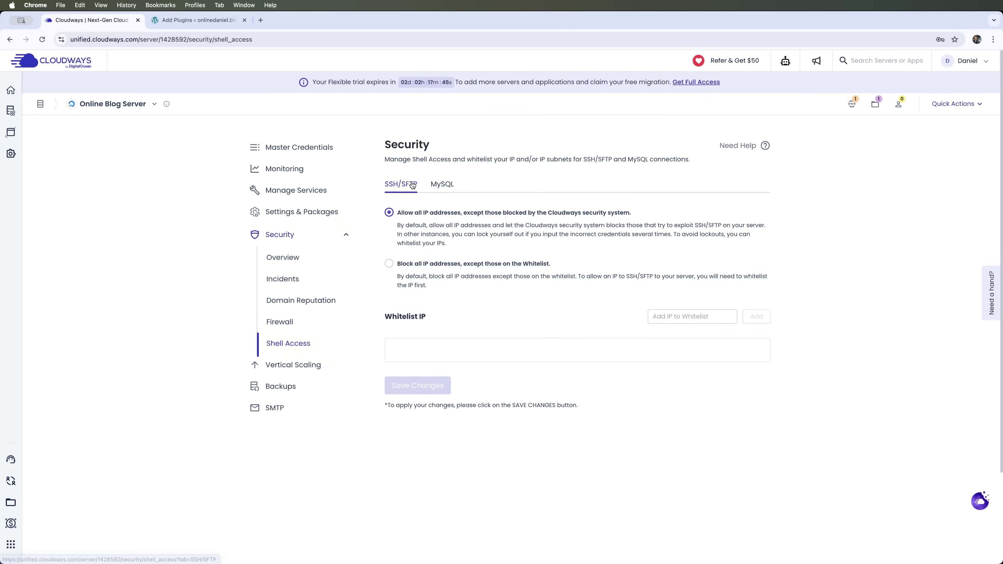
{"action": "left_click", "coordinate": [439, 190]}
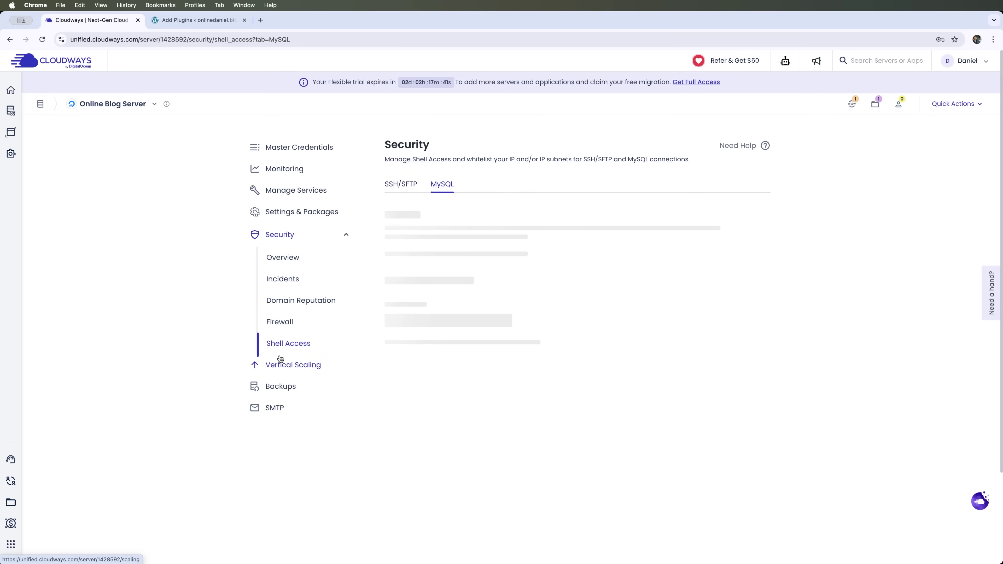
{"action": "left_click", "coordinate": [301, 172]}
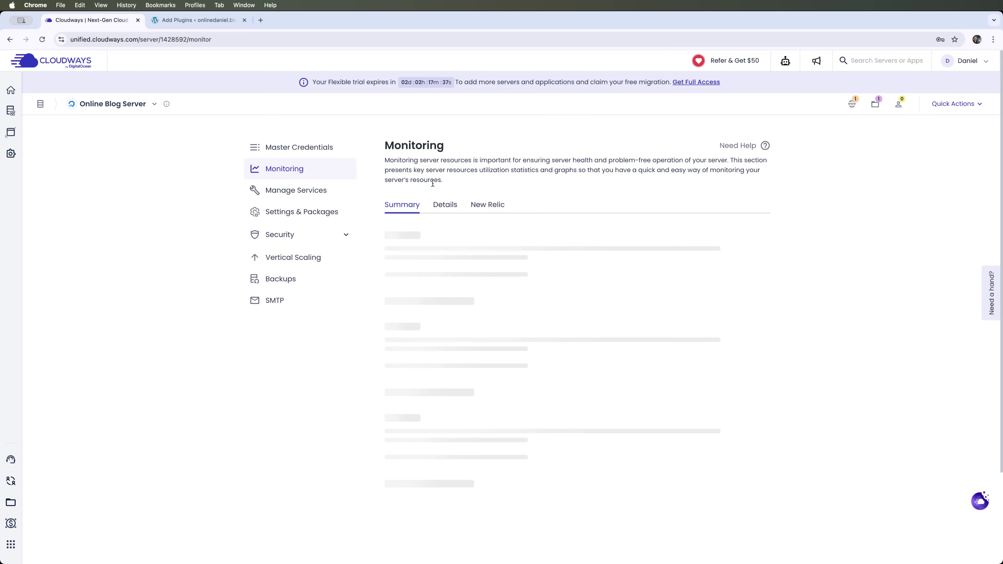
View the monitoring Details and New Relic tabs, then the server's backup settings
{"action": "left_click", "coordinate": [446, 206]}
{"action": "left_click", "coordinate": [489, 208]}
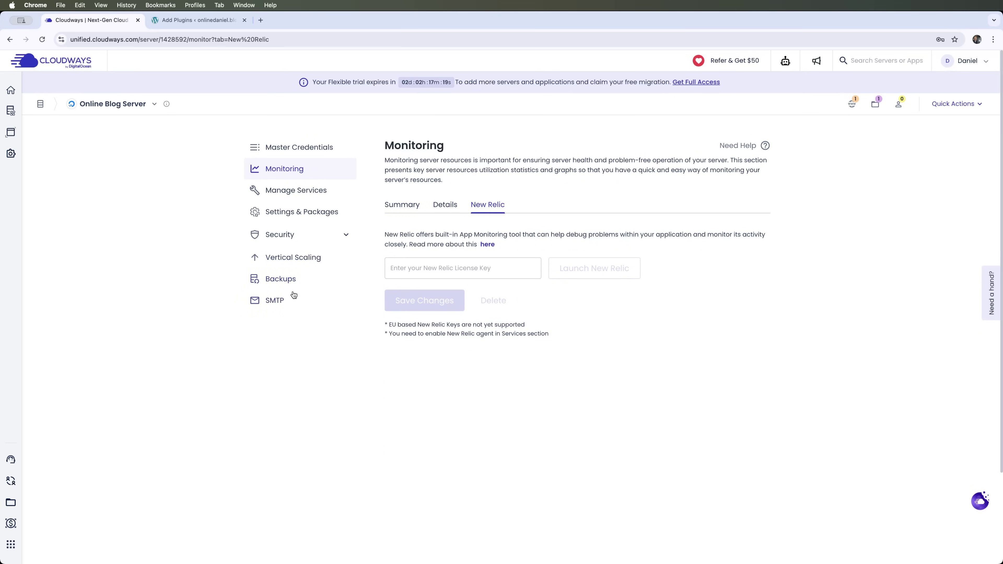
{"action": "left_click", "coordinate": [292, 283]}
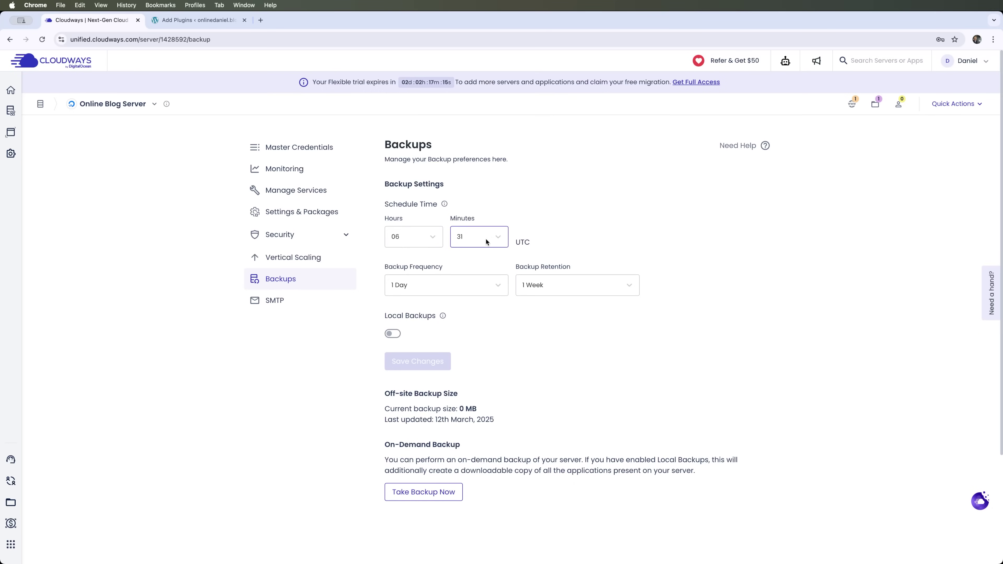
Compare the Server Size and Block Storage scaling options, then view Manage Services
{"action": "left_click", "coordinate": [295, 263]}
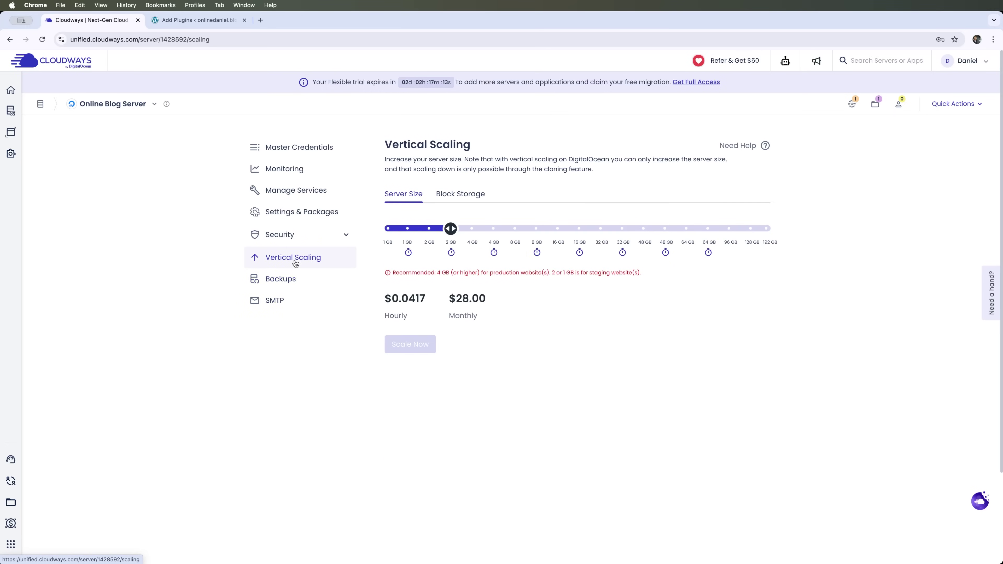
{"action": "left_click", "coordinate": [449, 194]}
{"action": "left_click", "coordinate": [400, 198]}
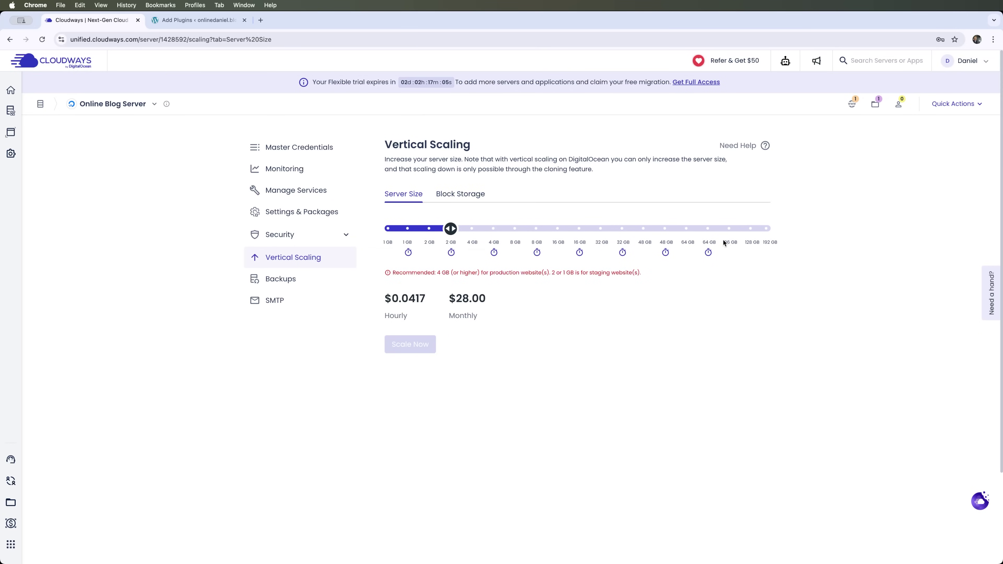
{"action": "left_click", "coordinate": [447, 194]}
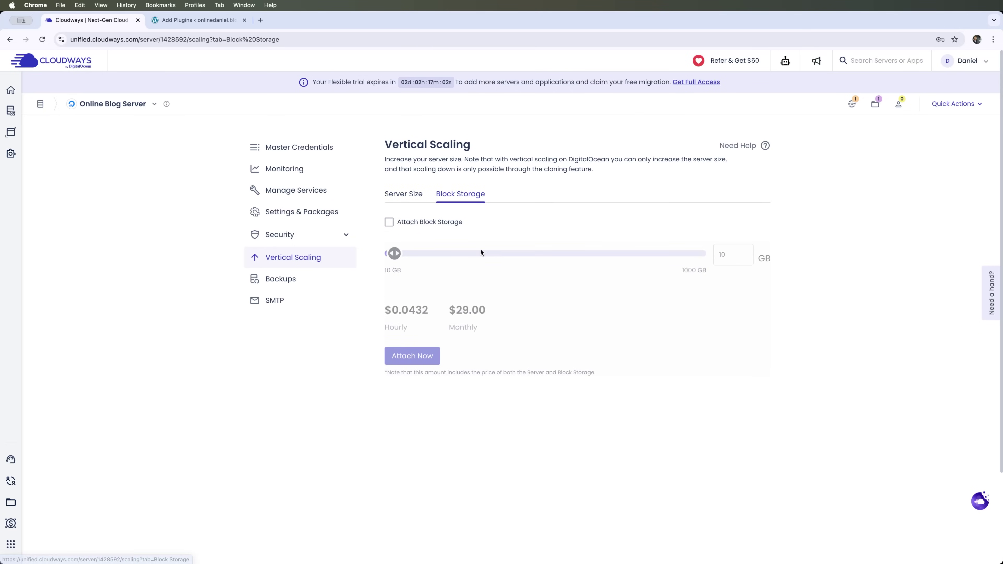
{"action": "left_click", "coordinate": [277, 194]}
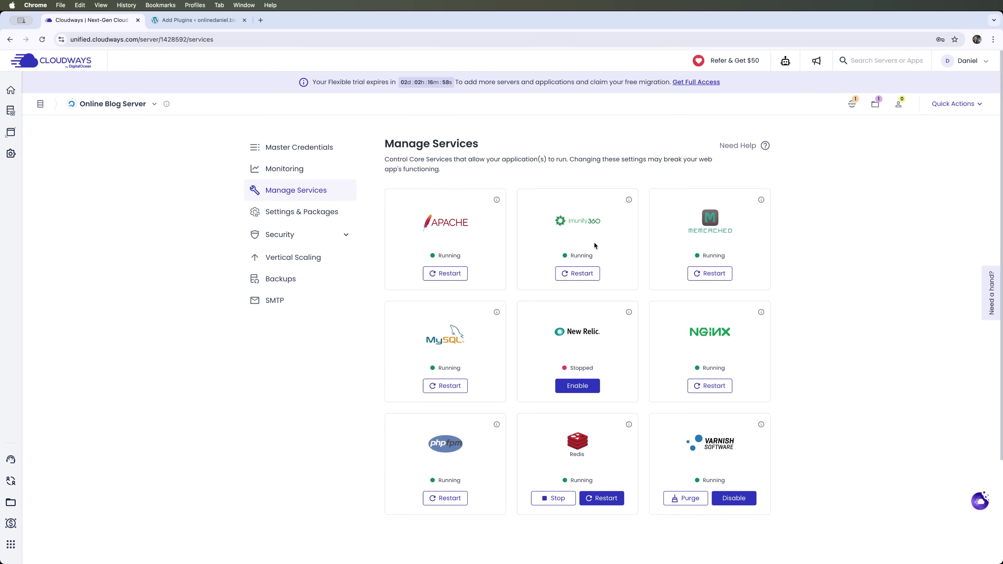
Open View All Add-ons from the add-ons sidebar menu and scroll through the catalogue
{"action": "scroll", "coordinate": [594, 243], "scroll_direction": "down", "scroll_amount": 1}
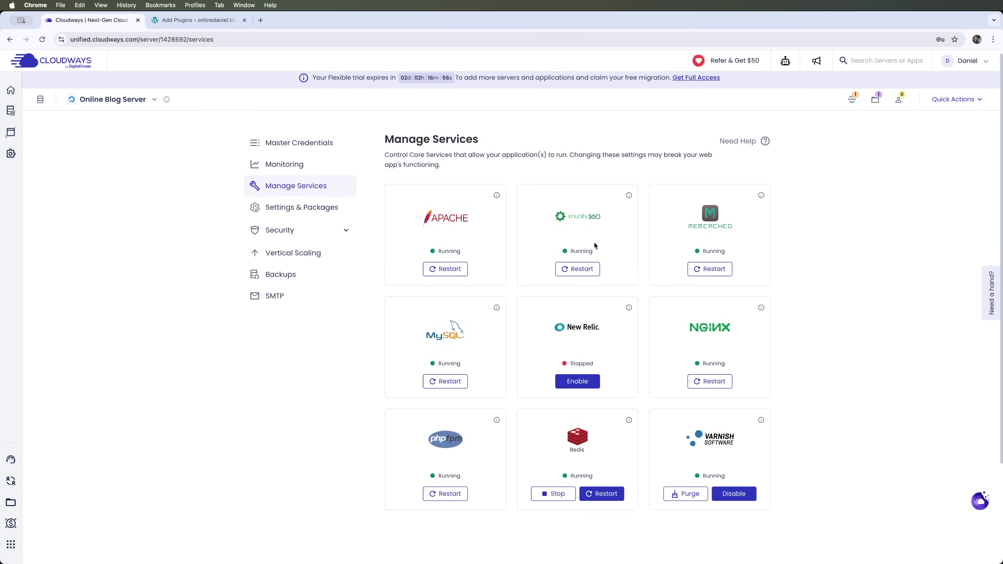
{"action": "scroll", "coordinate": [594, 245], "scroll_direction": "up", "scroll_amount": 1}
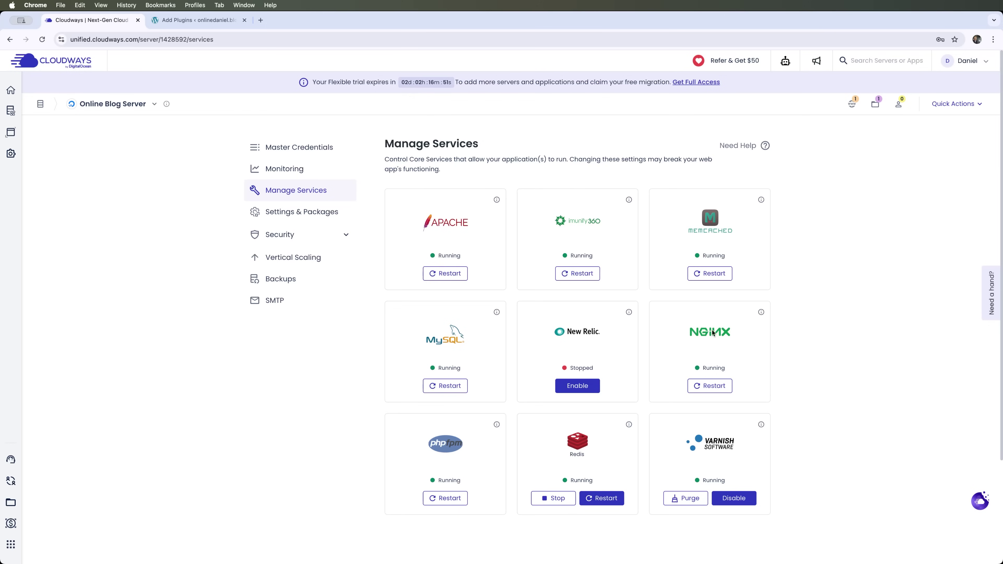
{"action": "scroll", "coordinate": [713, 333], "scroll_direction": "down", "scroll_amount": 3}
{"action": "scroll", "coordinate": [659, 399], "scroll_direction": "up", "scroll_amount": 3}
{"action": "mouse_move", "coordinate": [14, 158]}
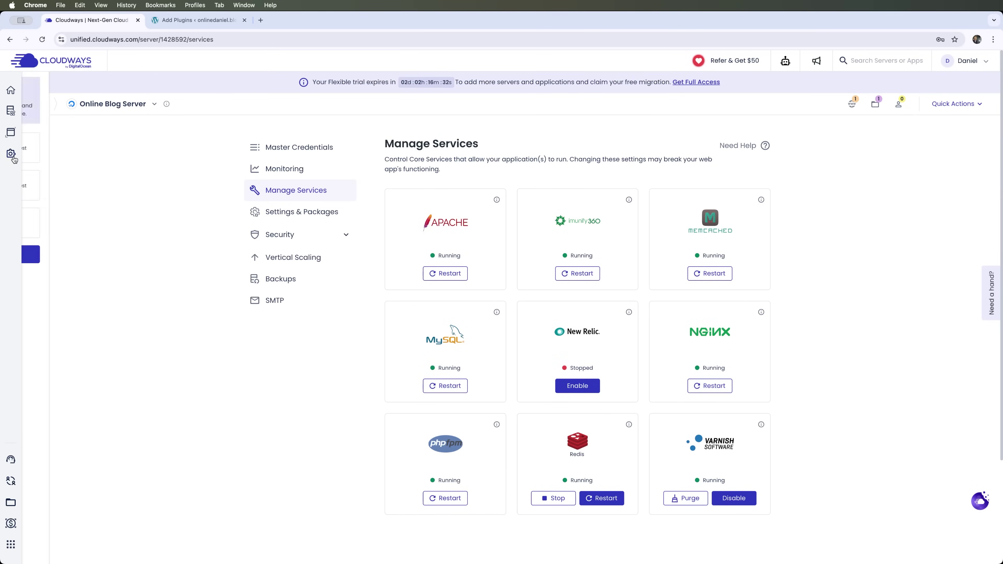
{"action": "left_click", "coordinate": [64, 253]}
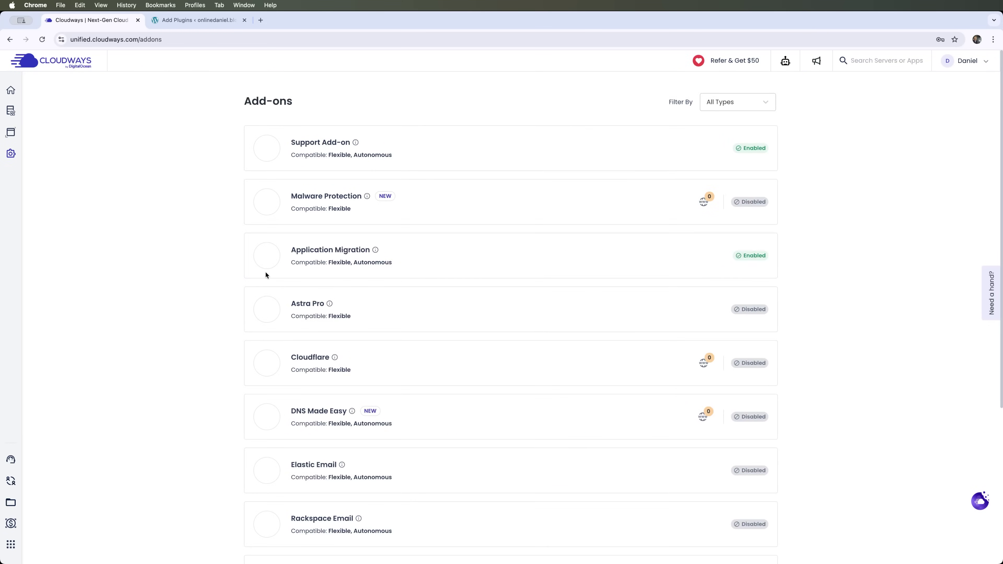
{"action": "scroll", "coordinate": [399, 257], "scroll_direction": "down", "scroll_amount": 5}
{"action": "scroll", "coordinate": [400, 258], "scroll_direction": "up", "scroll_amount": 5}
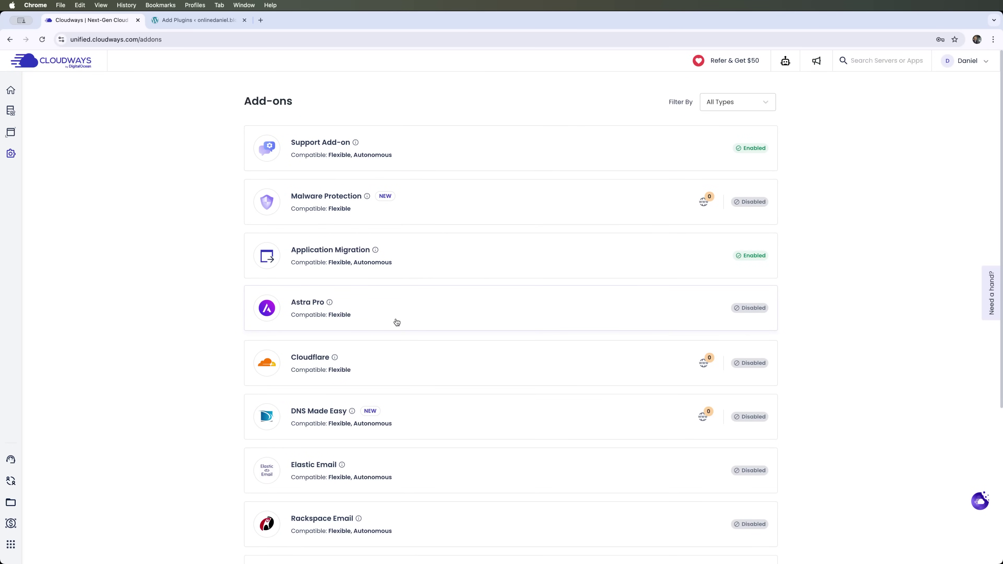
{"action": "scroll", "coordinate": [332, 360], "scroll_direction": "down", "scroll_amount": 2}
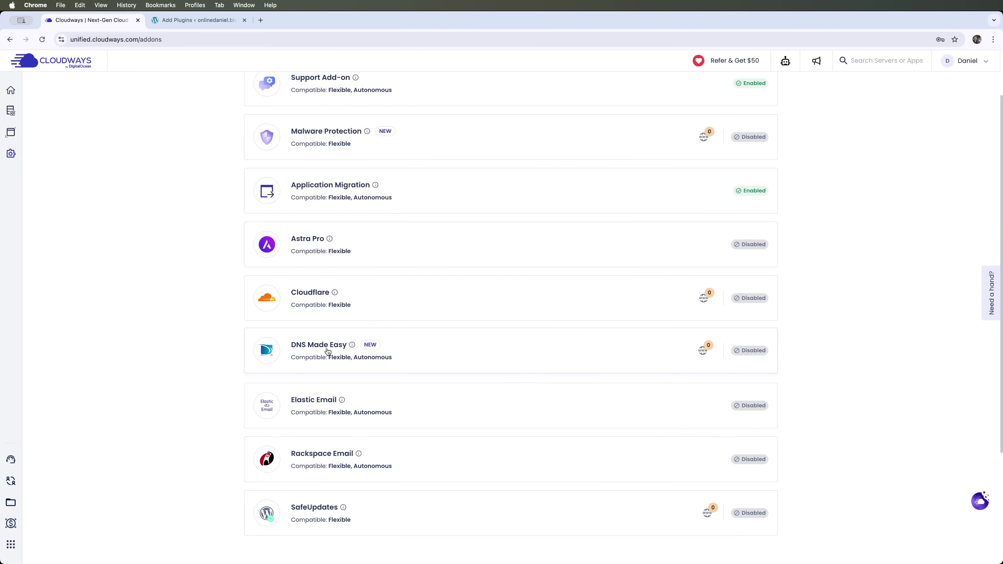
{"action": "scroll", "coordinate": [309, 441], "scroll_direction": "down", "scroll_amount": 1}
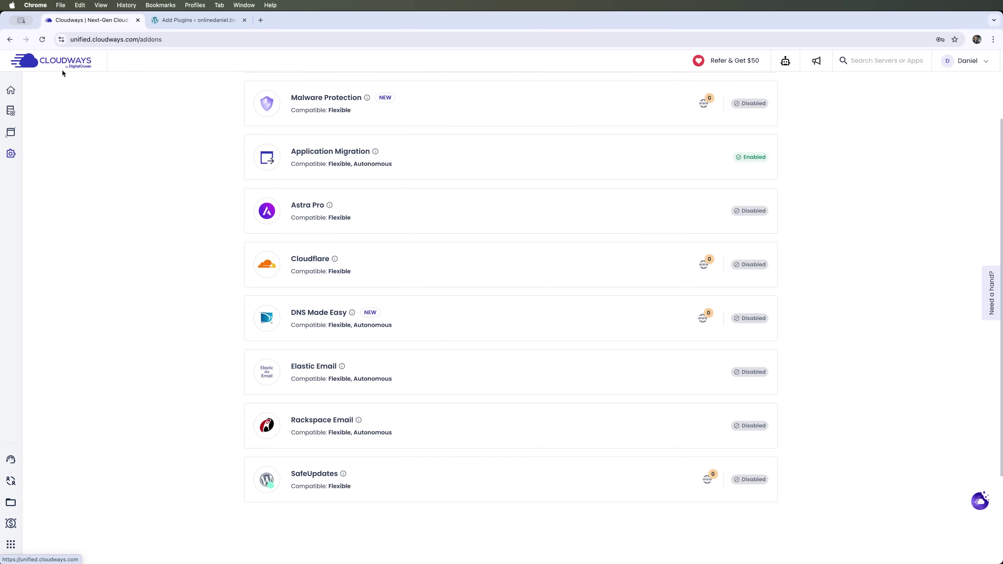
{"action": "scroll", "coordinate": [81, 76], "scroll_direction": "up", "scroll_amount": 3}
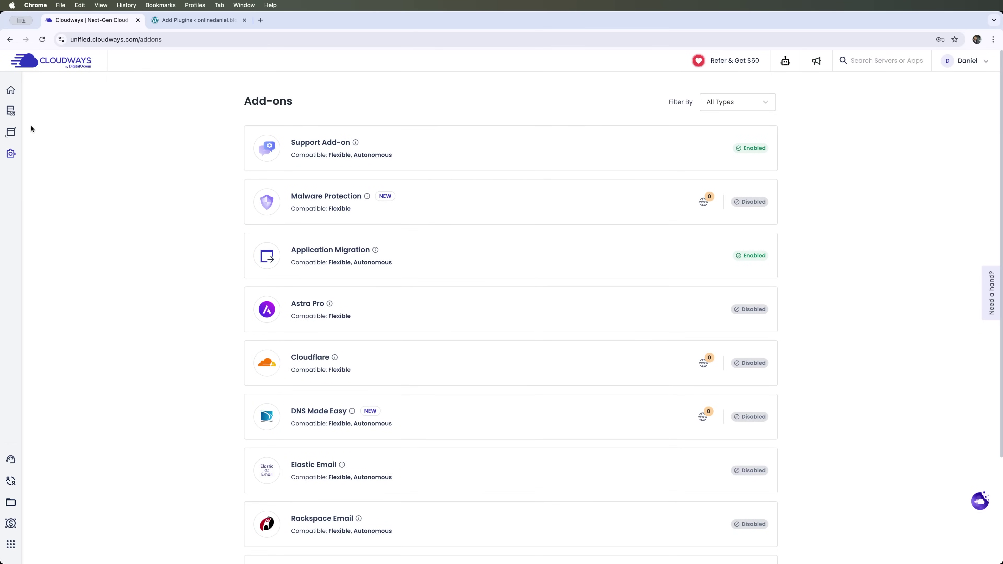
From Home, view the Cloudways Autonomous 3-Days Free Trial page, then open the Support Center
{"action": "left_click", "coordinate": [12, 91]}
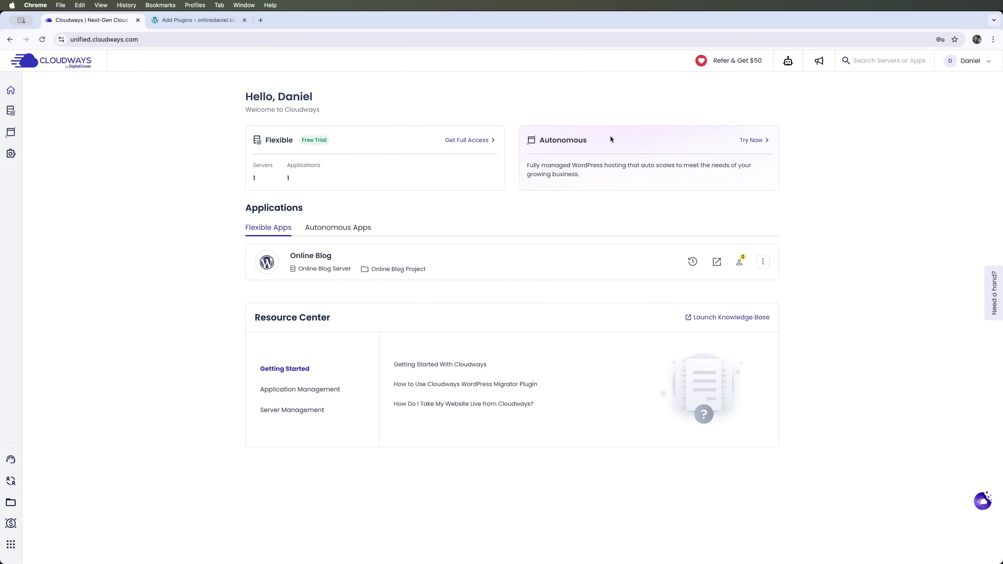
{"action": "left_click", "coordinate": [763, 140]}
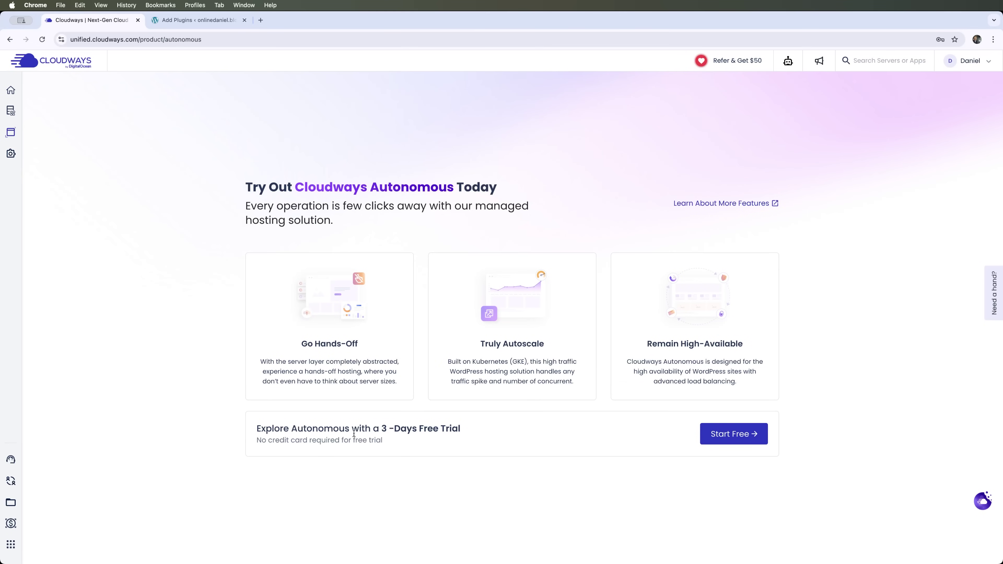
{"action": "left_click_drag", "start_coordinate": [475, 431], "coordinate": [240, 431]}
{"action": "left_click", "coordinate": [286, 441]}
{"action": "left_click", "coordinate": [11, 459]}
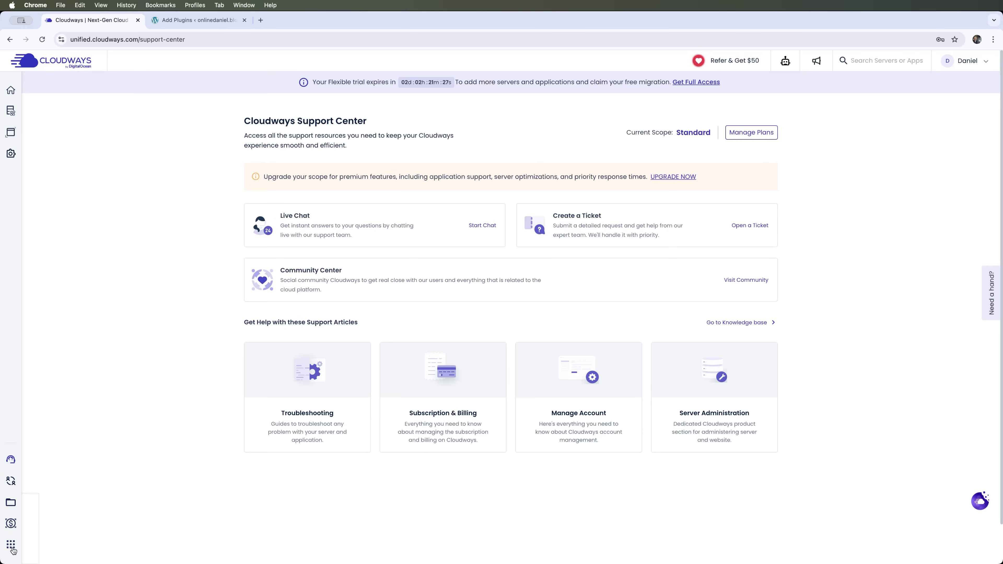
Leave the Support Center for the Home dashboard via the sidebar Home icon
{"action": "mouse_move", "coordinate": [12, 550]}
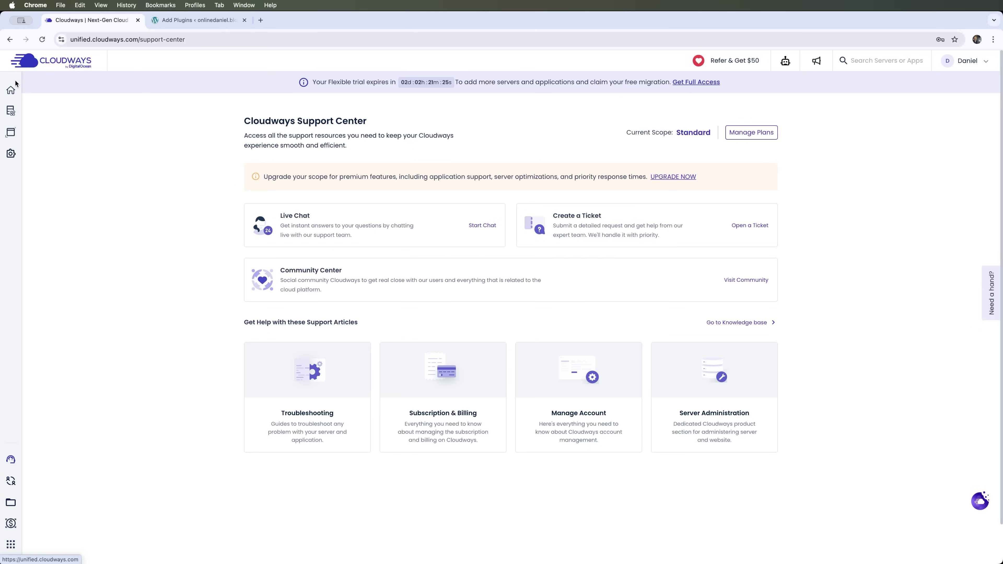
{"action": "left_click", "coordinate": [11, 92]}
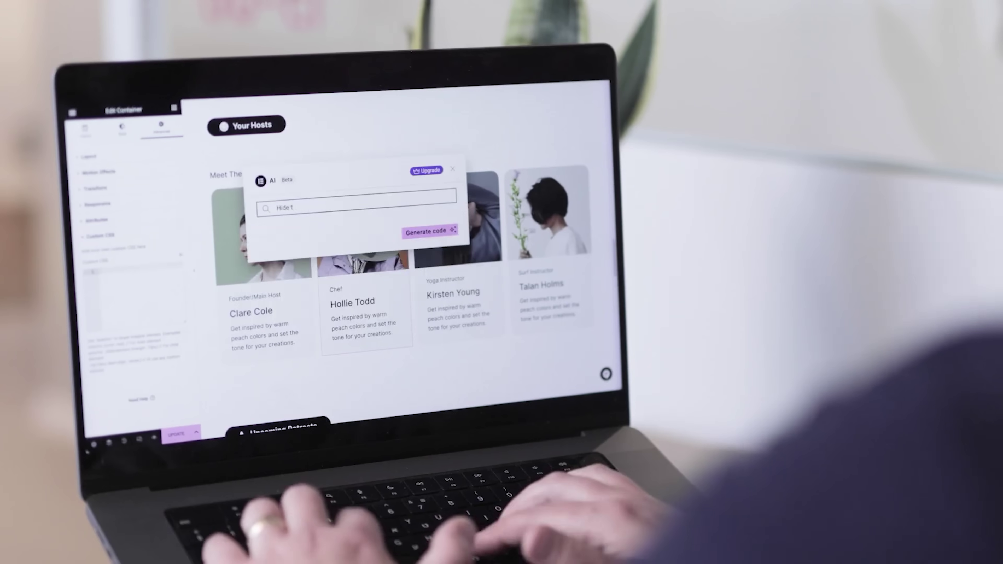
Prompt Elementor AI to swap images on container hover and insert the generated CSS
{"action": "type", "text": "ow it when the user hovers the cont"}
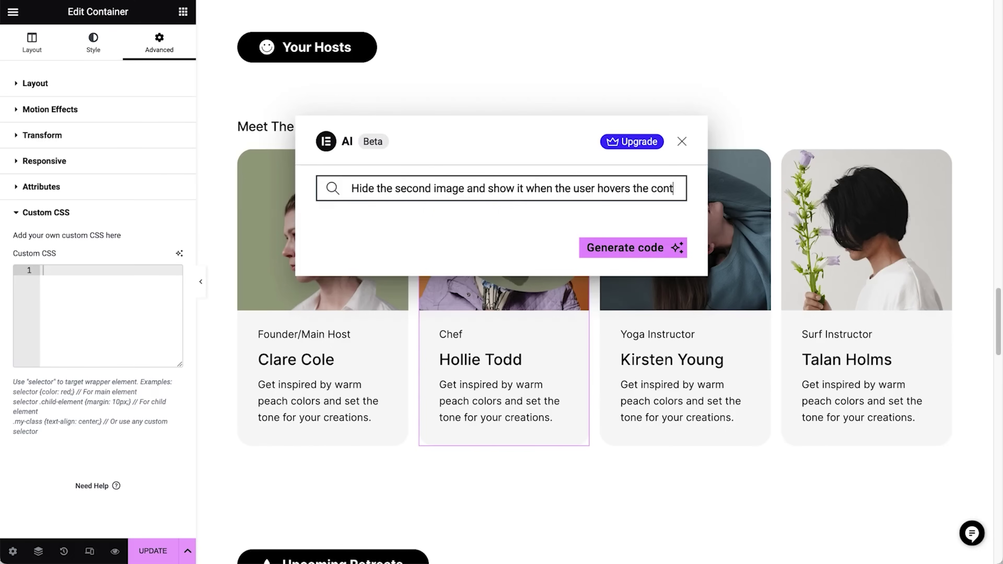
{"action": "type", "text": "ainer, also hide the first image while the sec"}
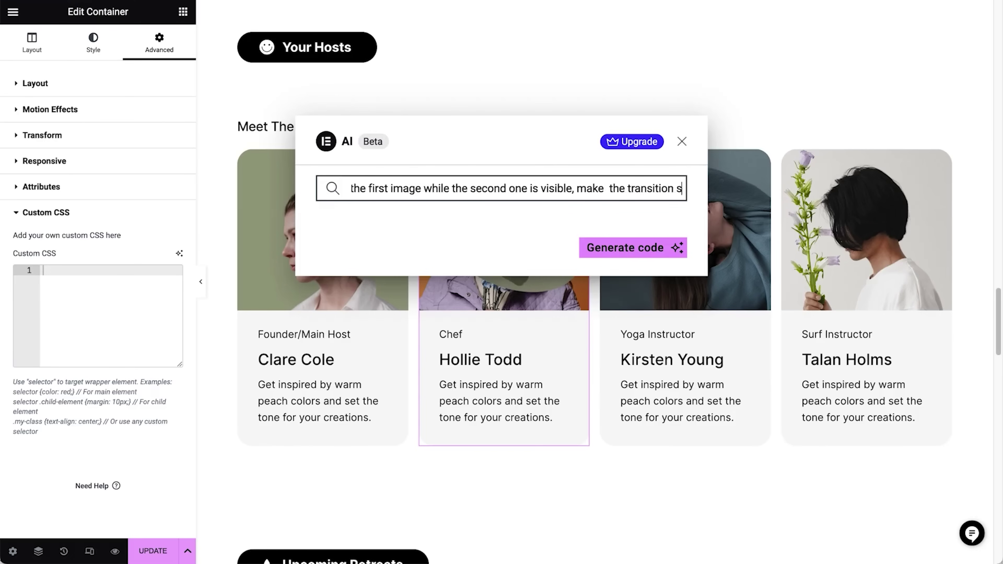
{"action": "left_click", "coordinate": [604, 247]}
{"action": "left_click", "coordinate": [656, 399]}
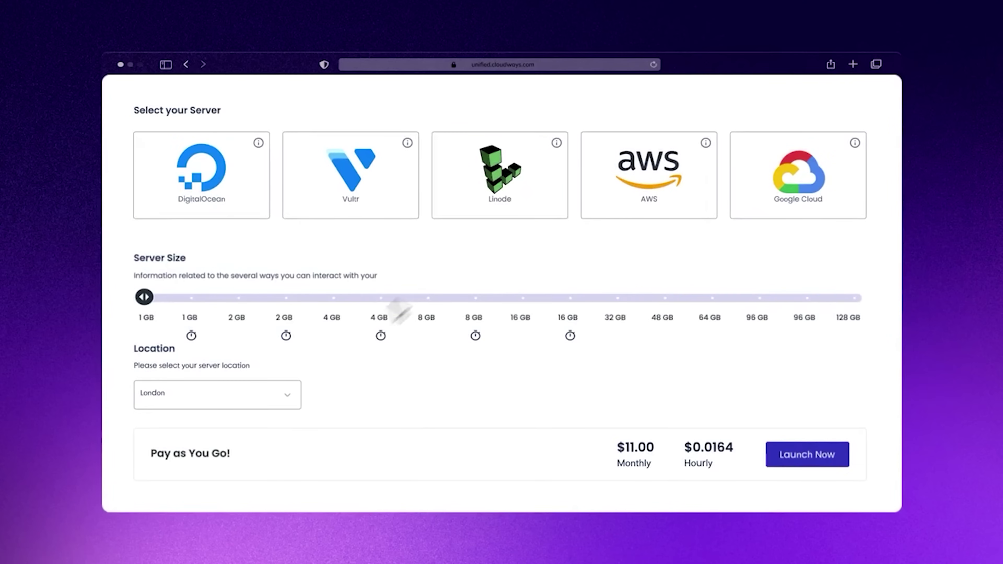
Open the server Location list, then highlight the homepage's 3-day free trial note
{"action": "left_click", "coordinate": [287, 394]}
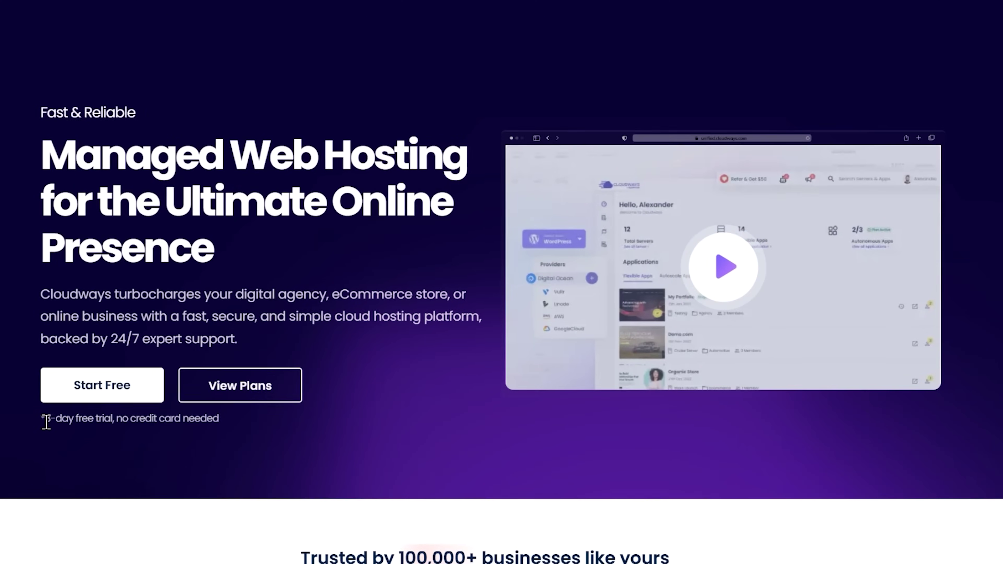
{"action": "left_click_drag", "start_coordinate": [75, 401], "coordinate": [125, 407]}
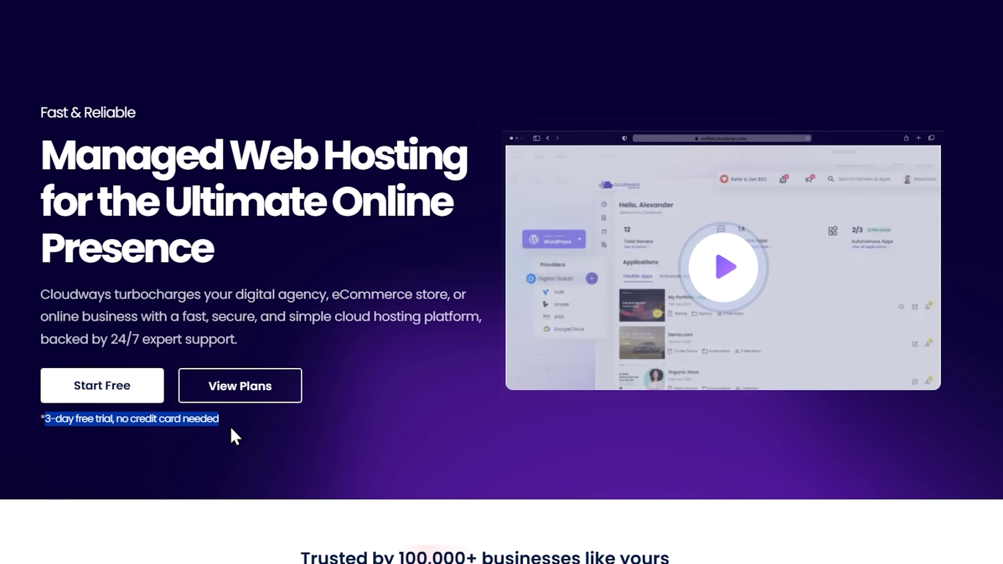